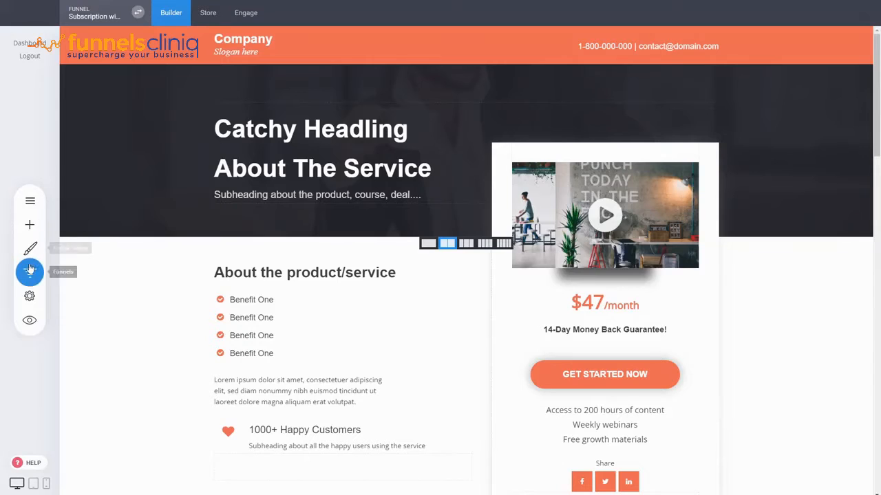
# - Start adding a new page step to the Subscription with 1 Product funnel and list the Checkout page templates
pyautogui.click(30, 272)
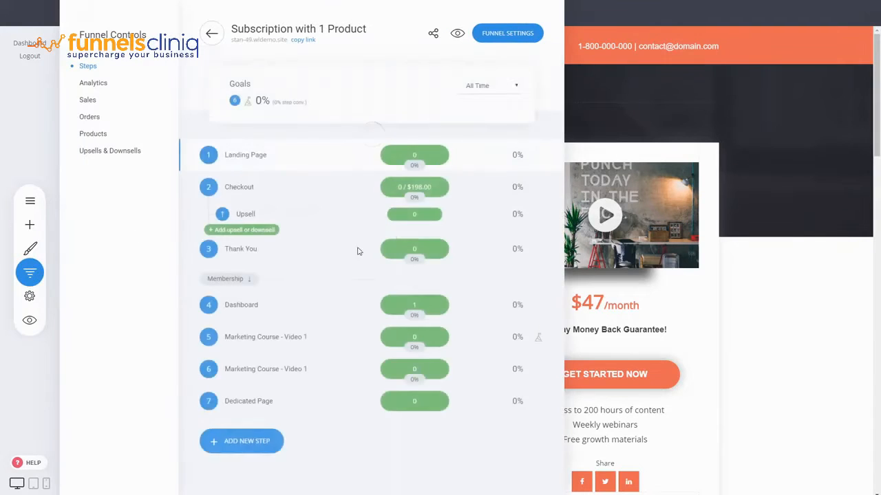
pyautogui.click(256, 438)
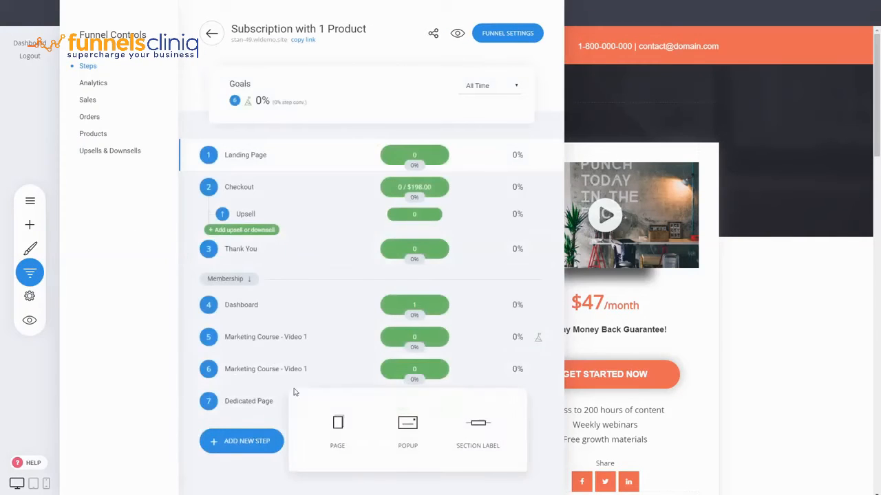
pyautogui.click(341, 424)
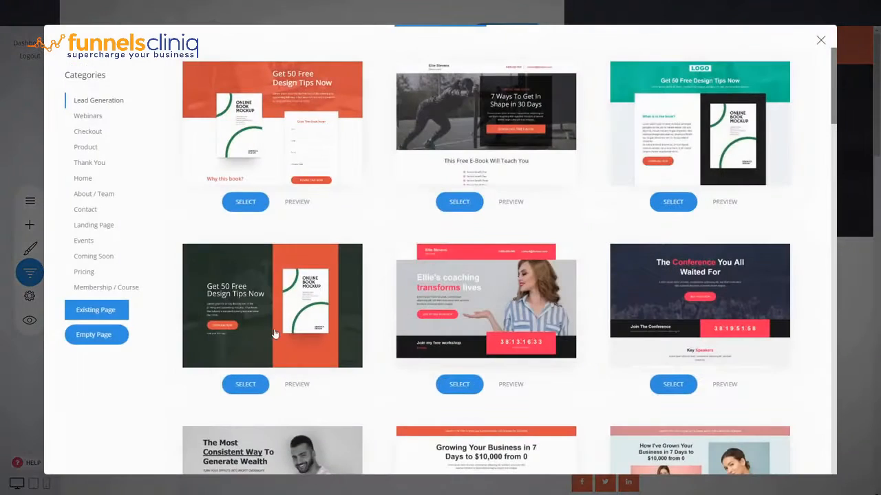
pyautogui.click(91, 136)
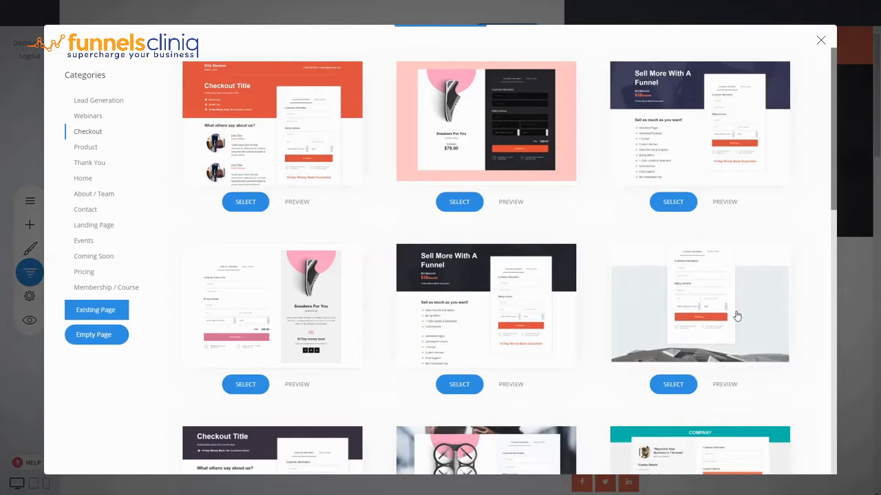
# - Preview the Payment Title checkout template, examine its customer information and billing form, and close the preview
pyautogui.click(730, 385)
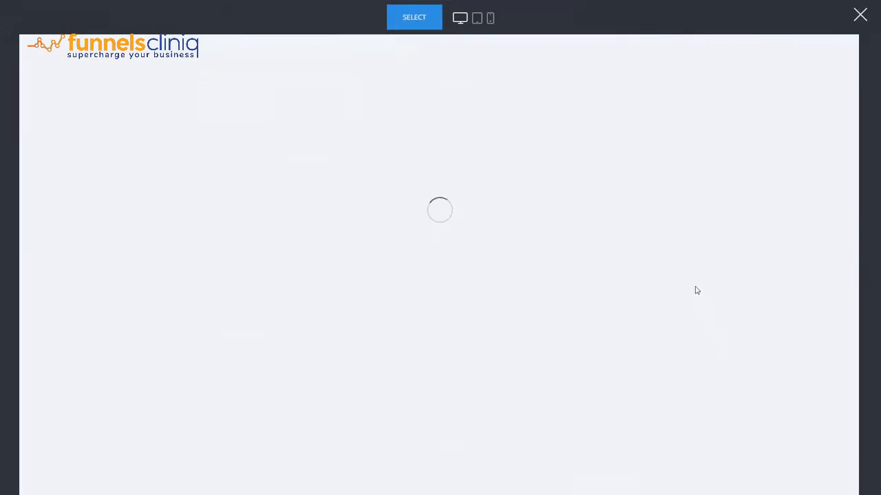
pyautogui.scroll(-2, 692, 290)
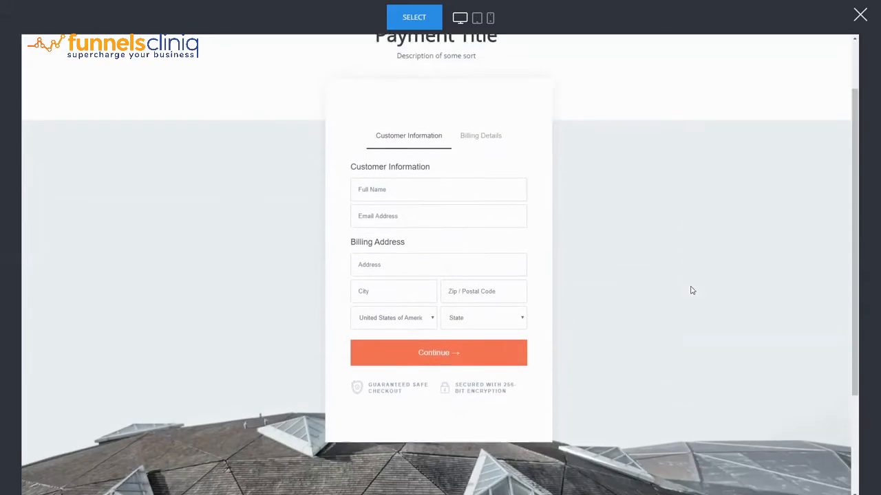
pyautogui.scroll(2, 693, 290)
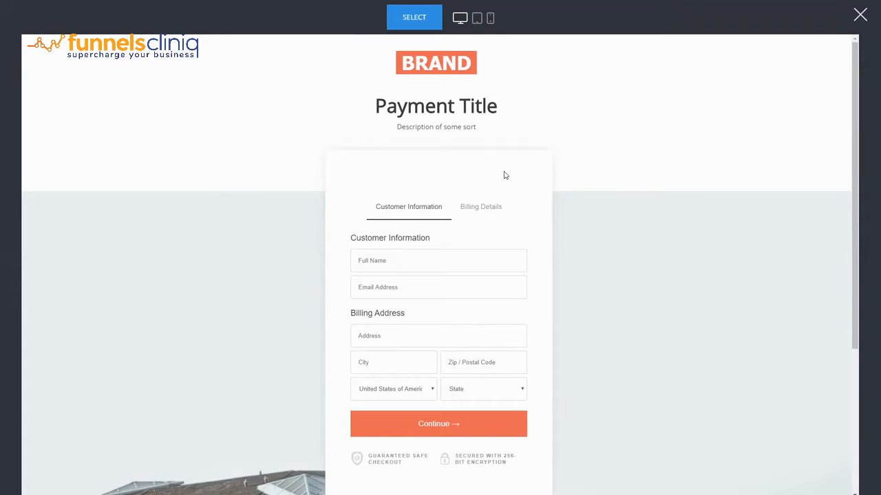
pyautogui.scroll(-2, 504, 173)
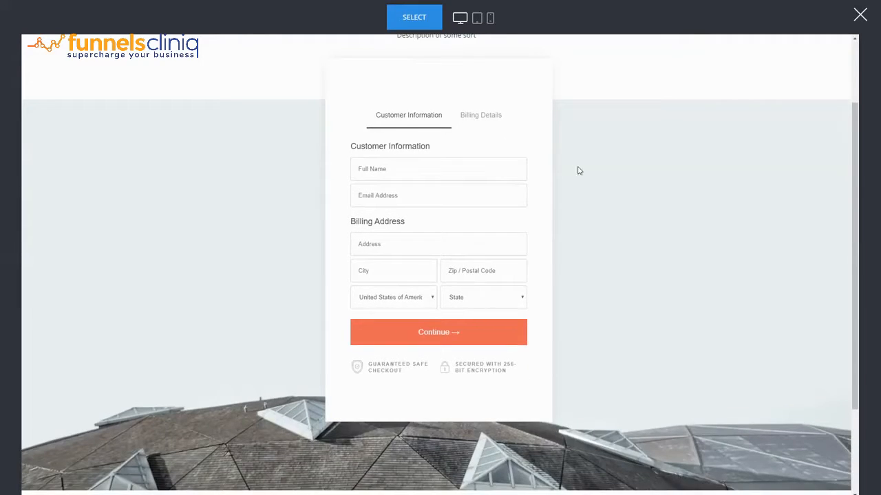
pyautogui.scroll(2, 578, 171)
pyautogui.scroll(-2, 573, 172)
pyautogui.scroll(-3, 602, 236)
pyautogui.scroll(5, 601, 236)
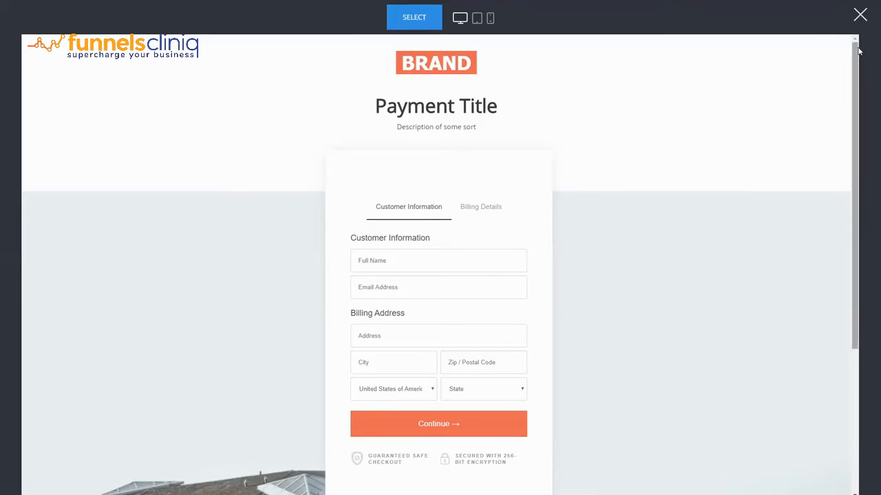
pyautogui.click(860, 15)
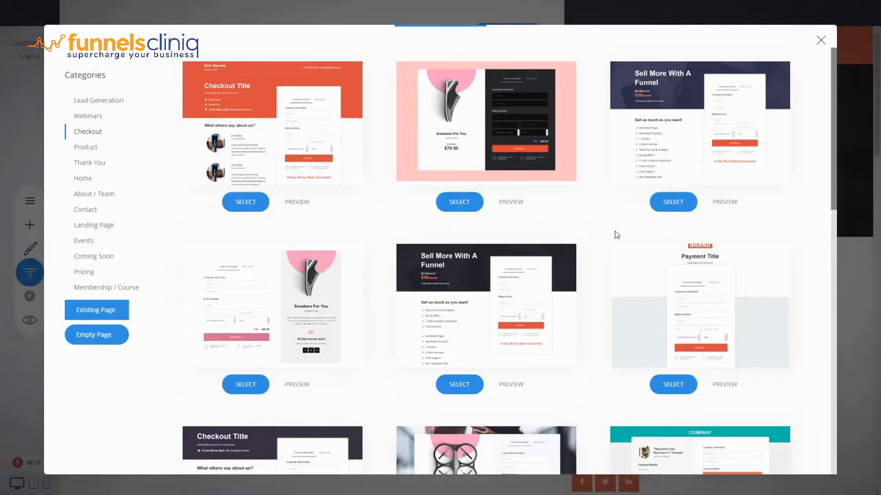
# - Preview the orange Checkout Title template, examine its benefits, testimonials and checkout form, and close the preview
pyautogui.scroll(-1, 615, 231)
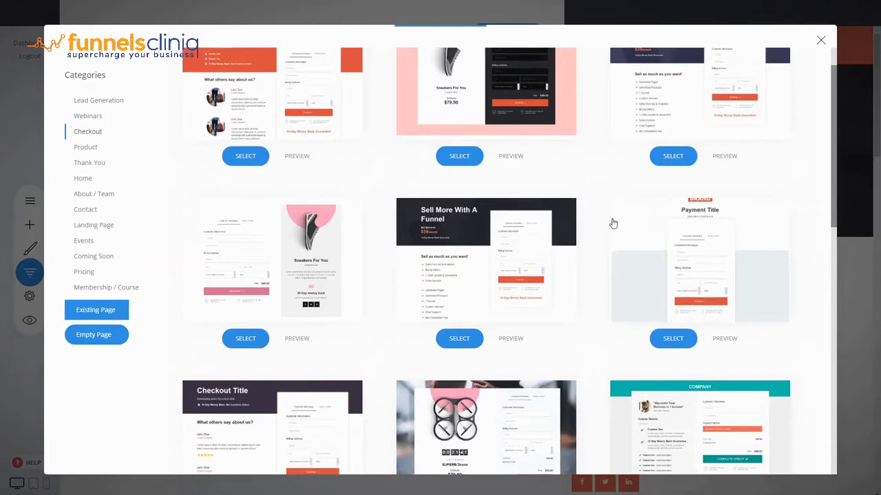
pyautogui.scroll(1, 593, 175)
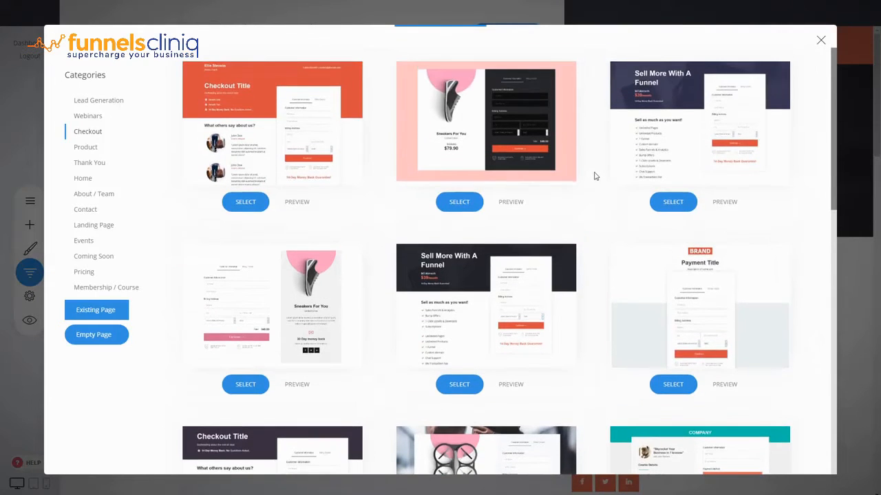
pyautogui.click(297, 202)
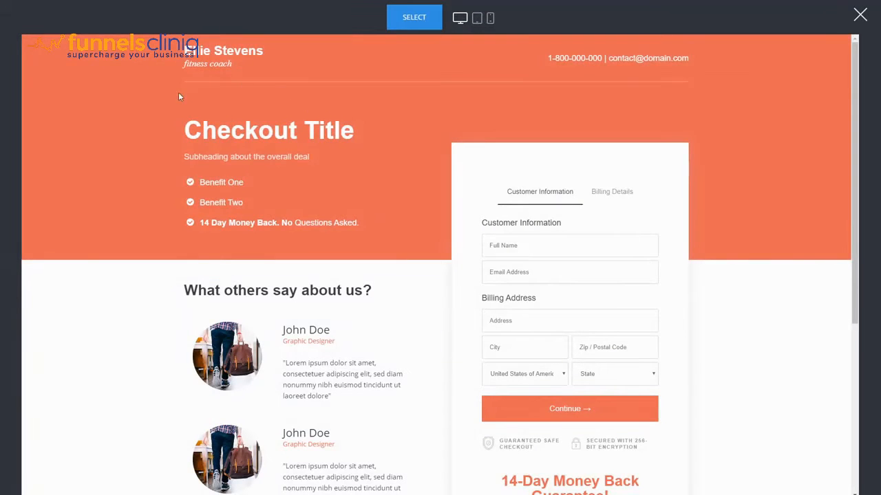
pyautogui.scroll(-3, 275, 264)
pyautogui.scroll(3, 338, 251)
pyautogui.scroll(-4, 411, 163)
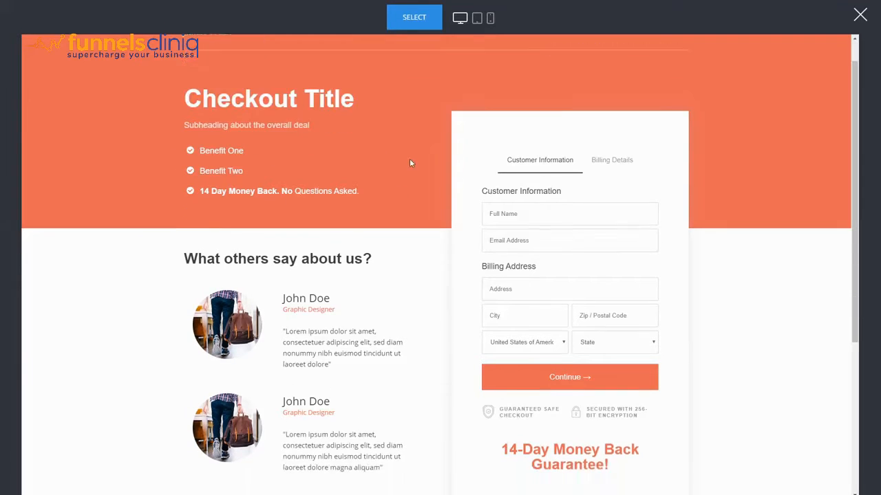
pyautogui.scroll(4, 763, 290)
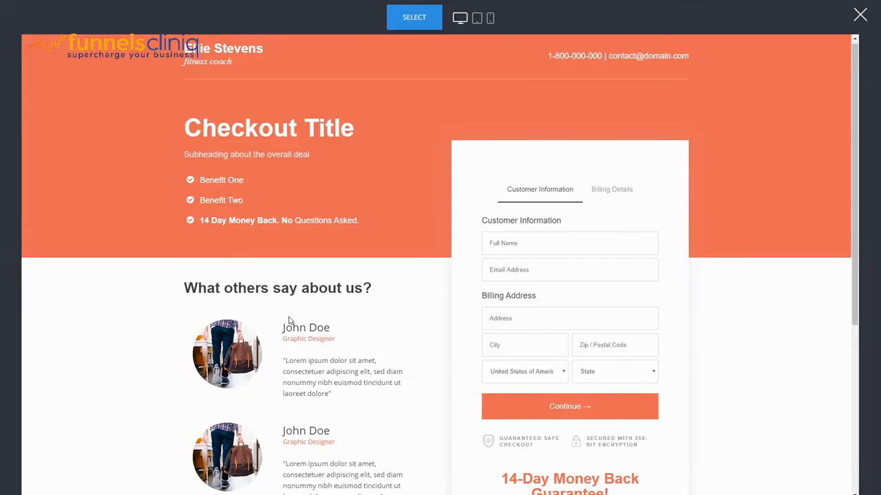
pyautogui.click(860, 15)
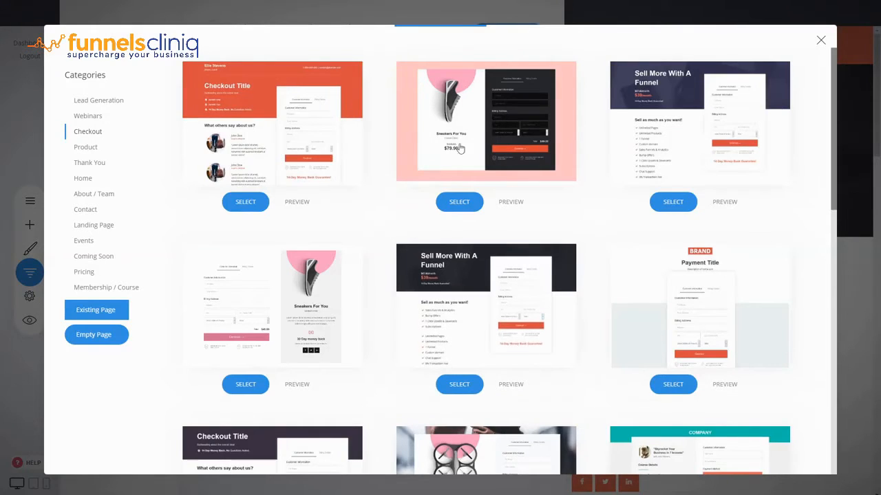
# - Preview the Skyrocket Your Business in 7 lessons checkout template, review its product details, payment form and testimonials, and close it
pyautogui.scroll(-5, 600, 217)
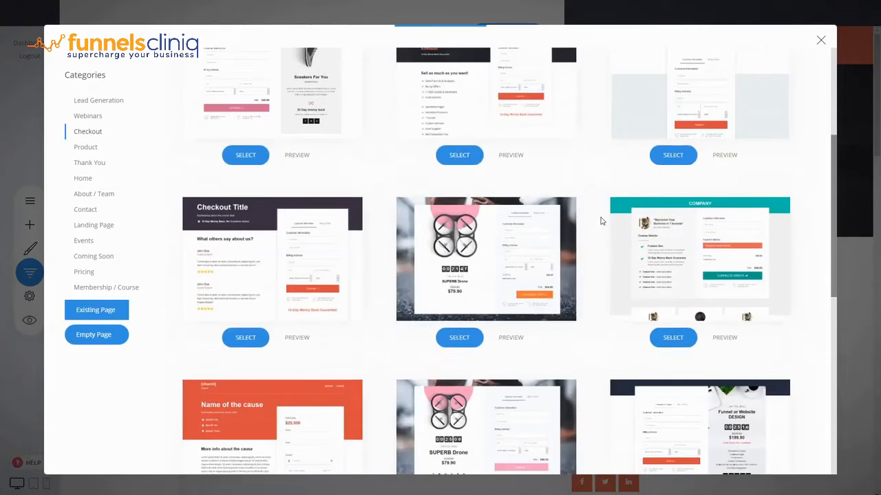
pyautogui.scroll(-2, 601, 220)
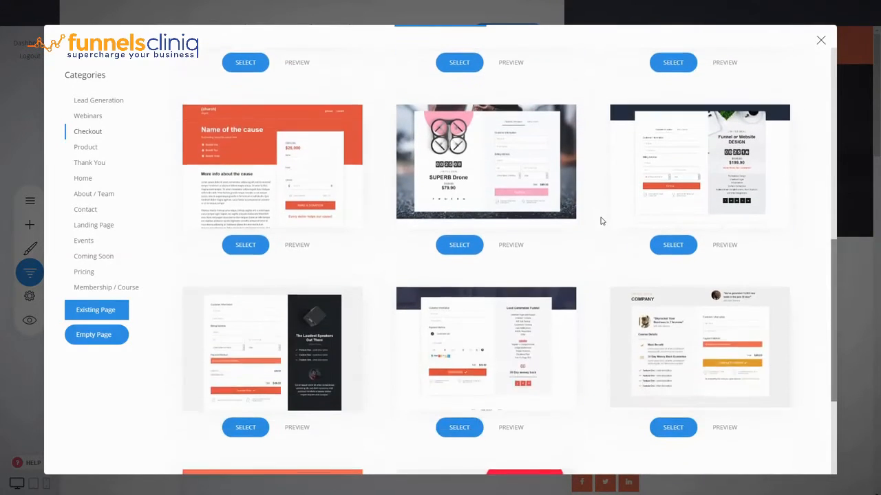
pyautogui.scroll(-2, 601, 221)
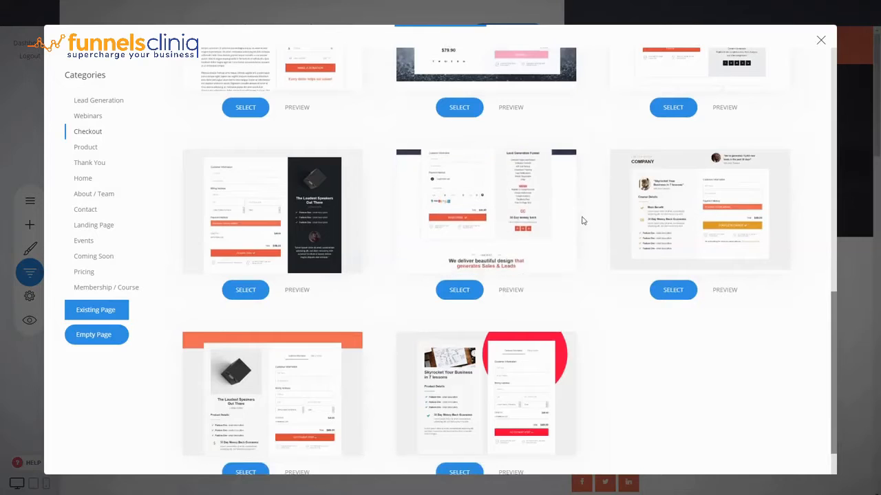
pyautogui.scroll(-1, 597, 385)
pyautogui.click(515, 416)
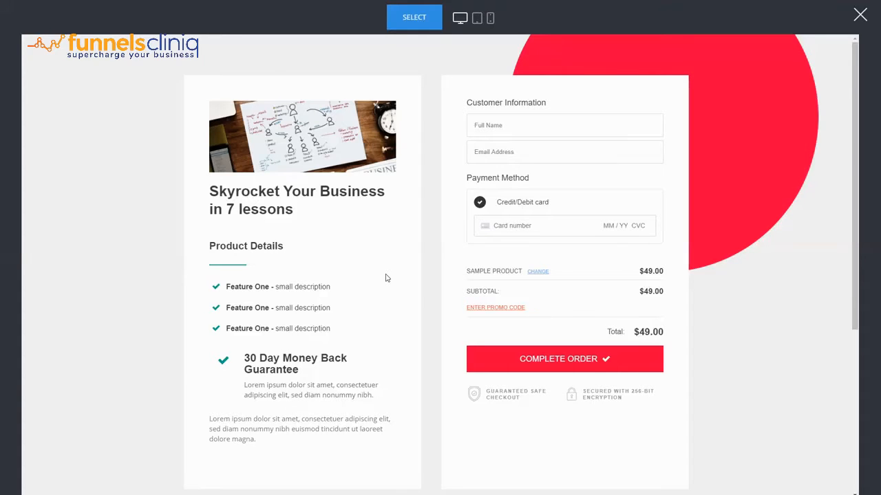
pyautogui.scroll(-3, 386, 278)
pyautogui.scroll(3, 386, 278)
pyautogui.scroll(-3, 387, 277)
pyautogui.scroll(-1, 388, 277)
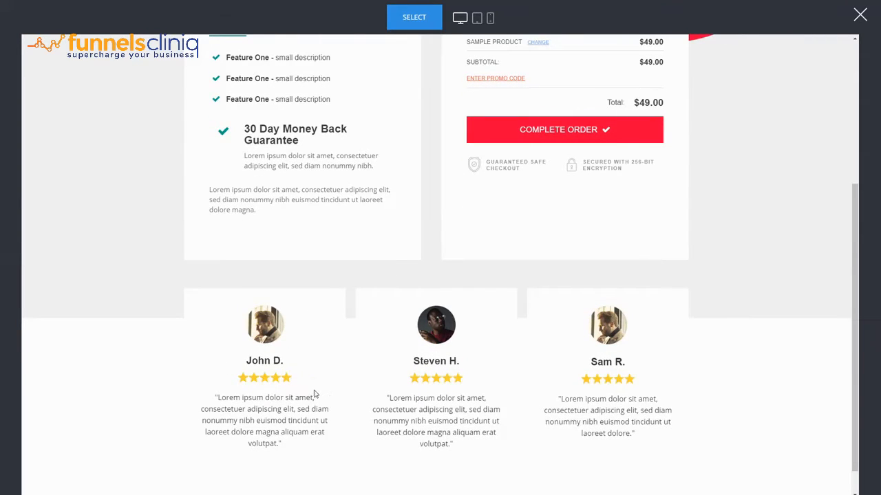
pyautogui.scroll(-1, 315, 394)
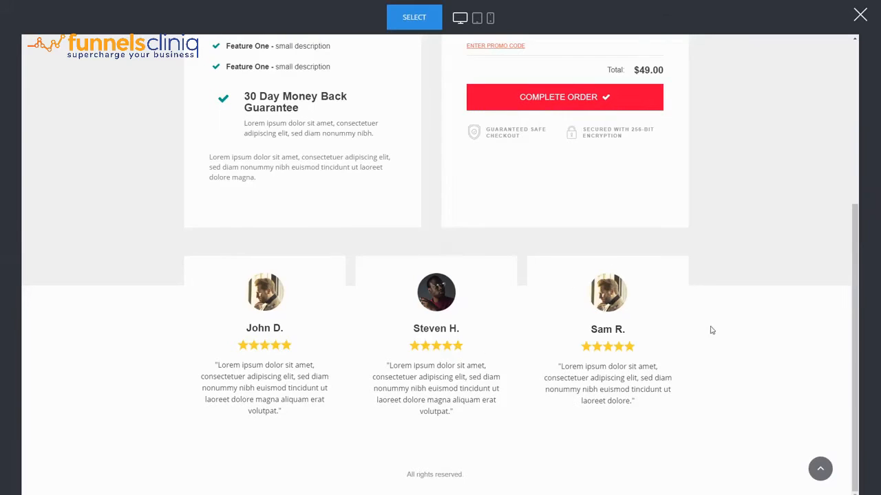
pyautogui.scroll(5, 615, 324)
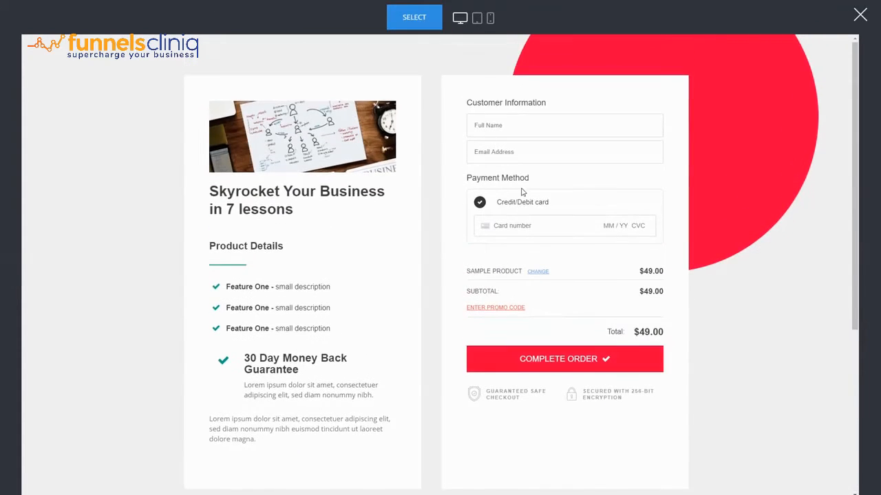
pyautogui.click(860, 15)
# - Preview the SUPERB Drone checkout template with the pink Continue button, review the whole page, and return to the first Checkout templates
pyautogui.scroll(3, 709, 253)
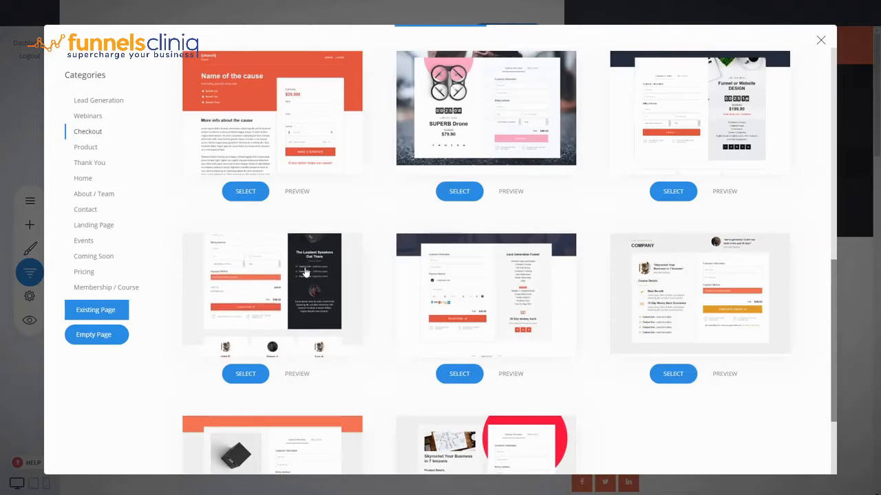
pyautogui.scroll(1, 378, 268)
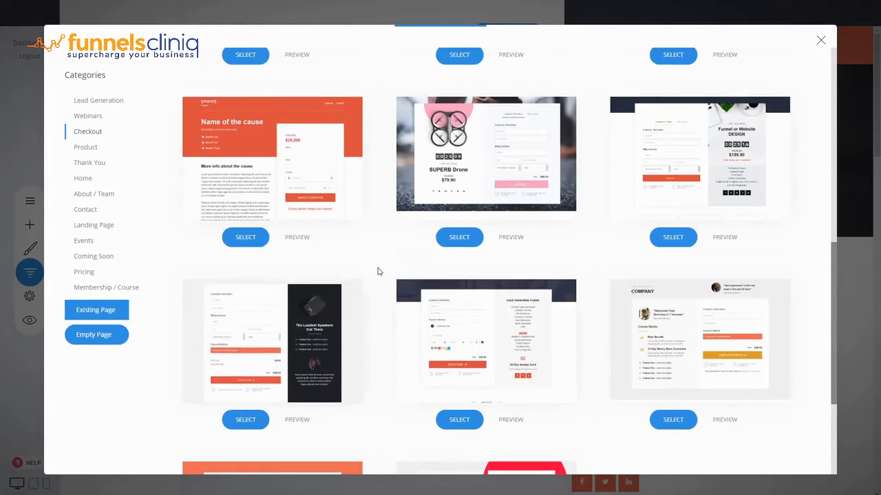
pyautogui.scroll(4, 379, 258)
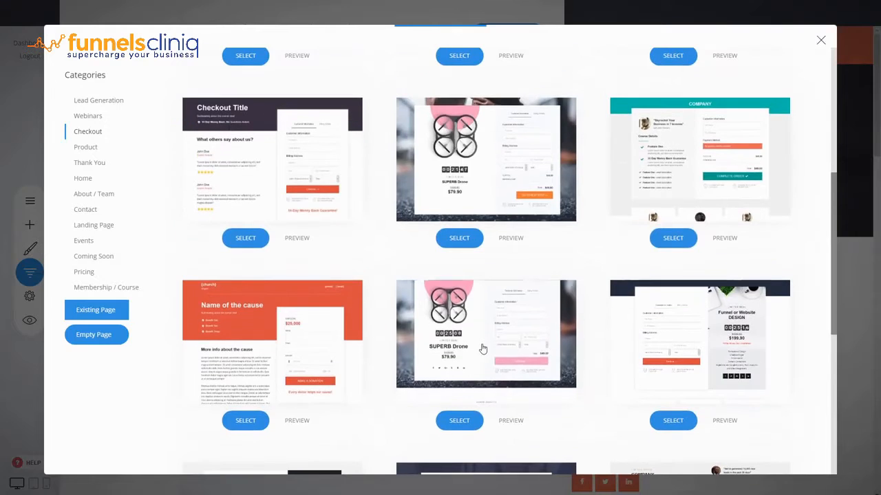
pyautogui.click(516, 424)
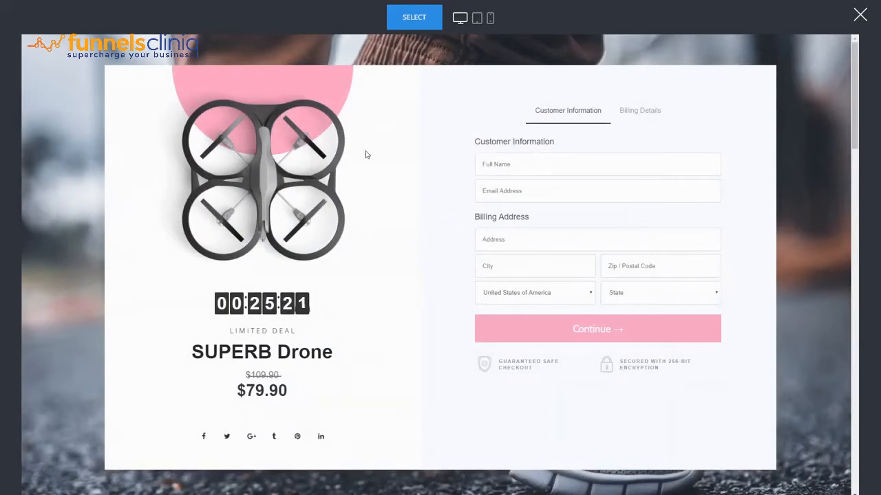
pyautogui.scroll(-8, 484, 116)
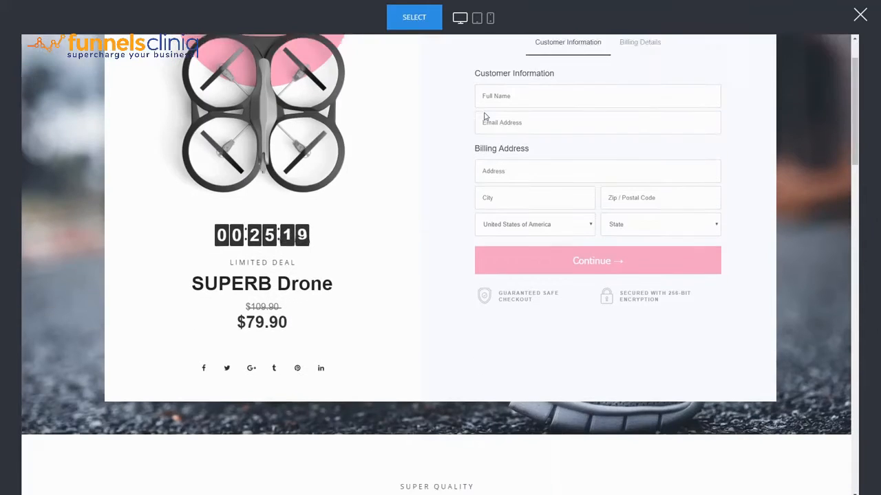
pyautogui.scroll(-10, 741, 196)
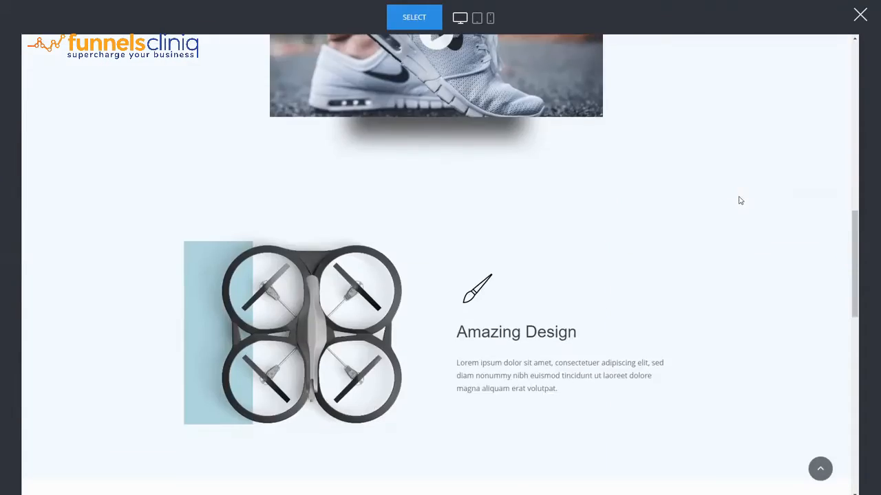
pyautogui.scroll(-2, 739, 199)
pyautogui.scroll(10, 739, 199)
pyautogui.scroll(5, 702, 244)
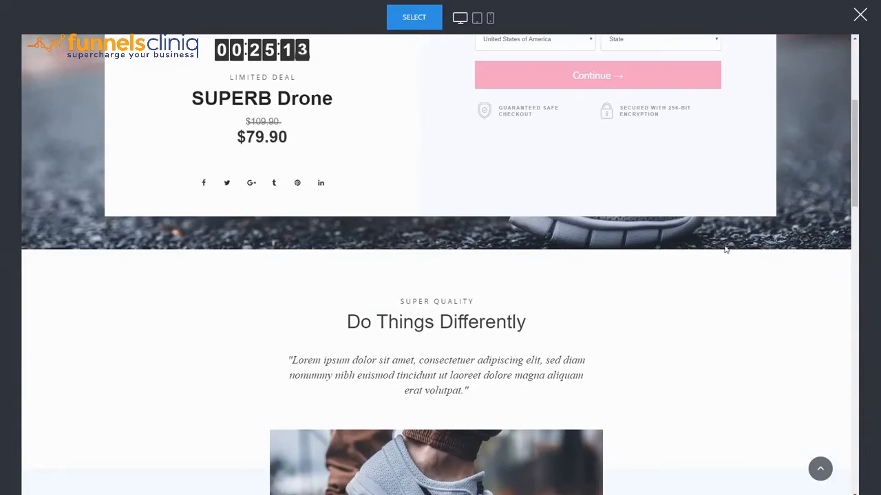
pyautogui.moveTo(860, 183); pyautogui.dragTo(847, 440)
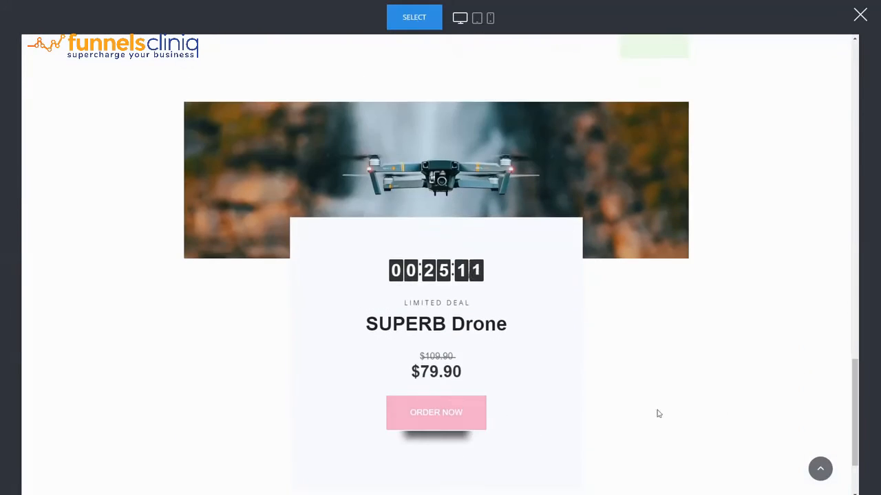
pyautogui.moveTo(854, 406); pyautogui.dragTo(876, 126)
pyautogui.scroll(3, 789, 65)
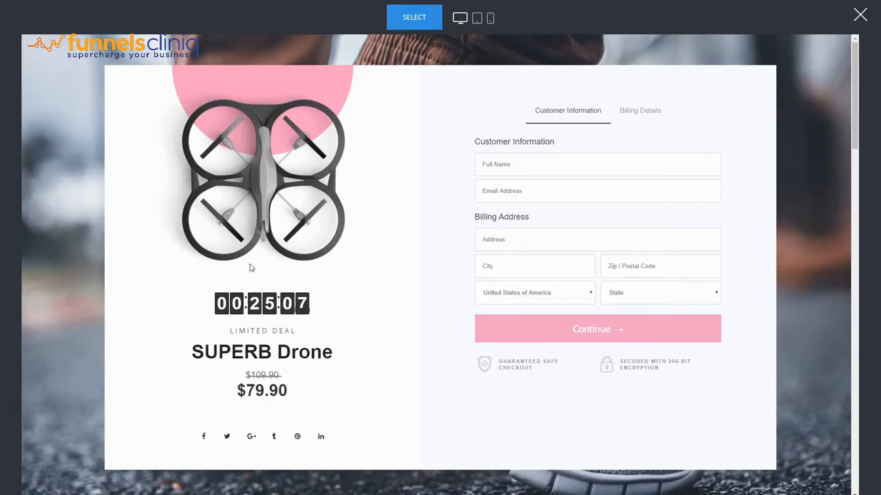
pyautogui.click(860, 15)
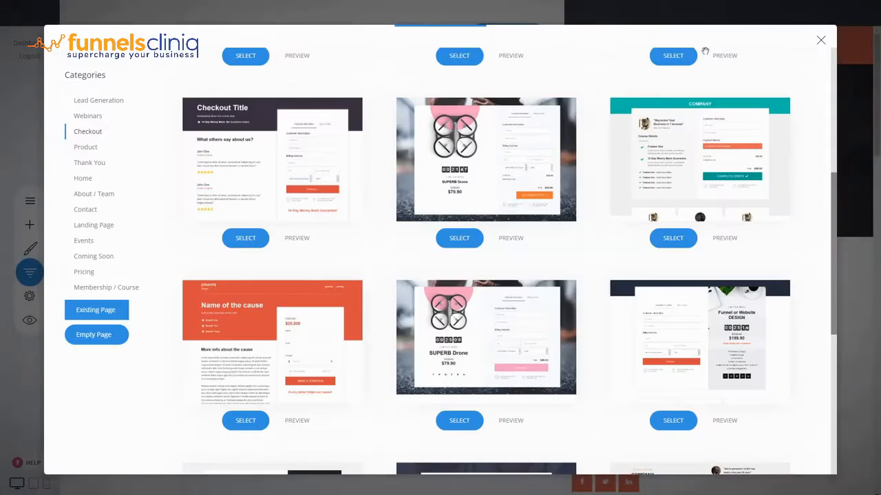
pyautogui.scroll(5, 585, 237)
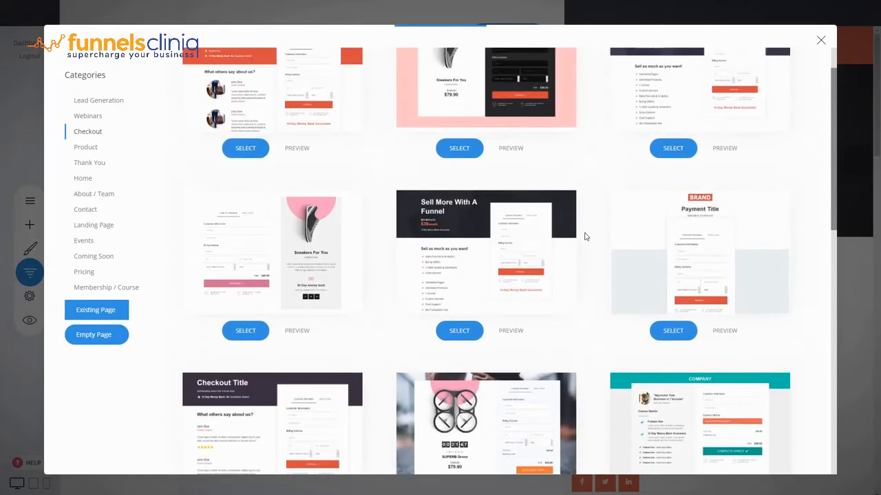
pyautogui.scroll(1, 585, 236)
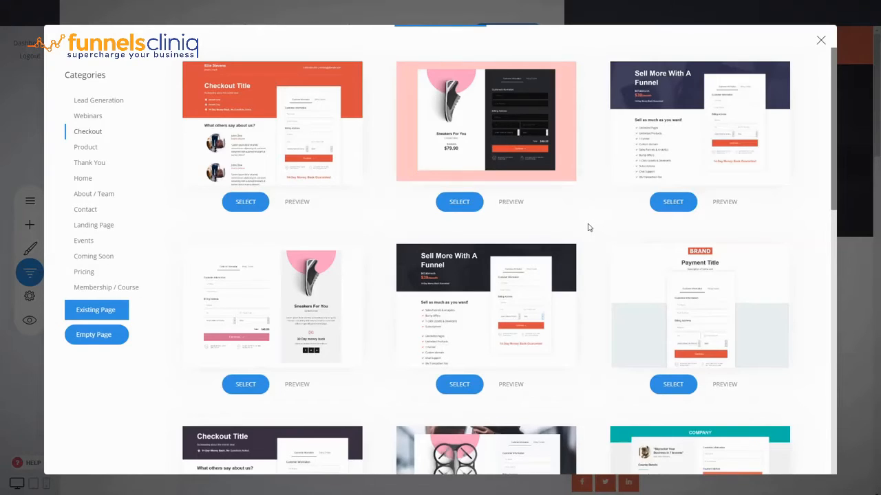
# - Leave the template gallery, open the funnel's Checkout page and review the checkout form's settings
pyautogui.click(845, 211)
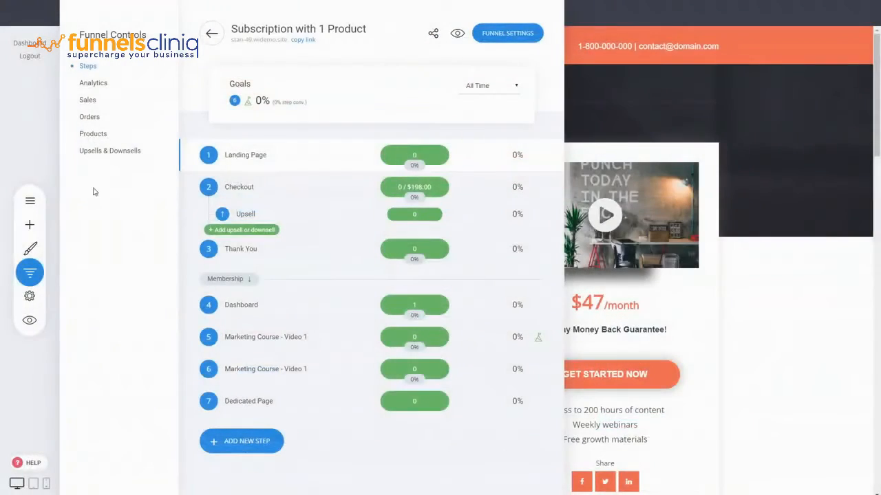
pyautogui.click(262, 186)
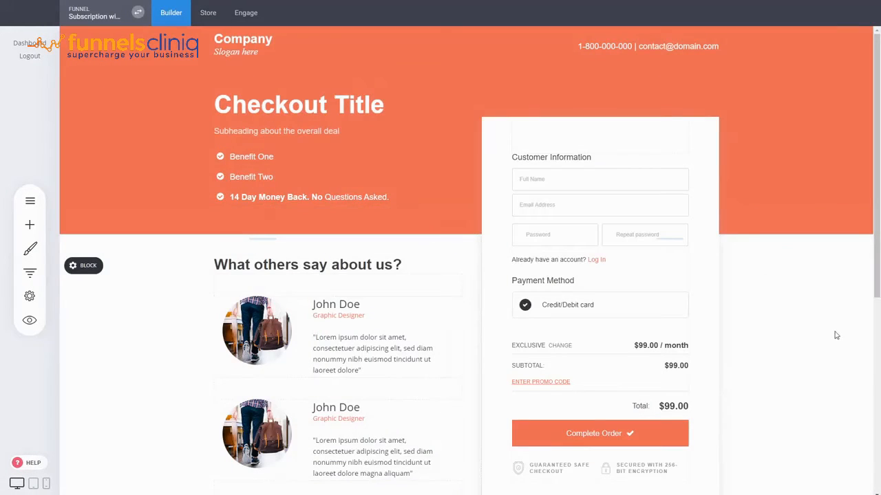
pyautogui.click(577, 333)
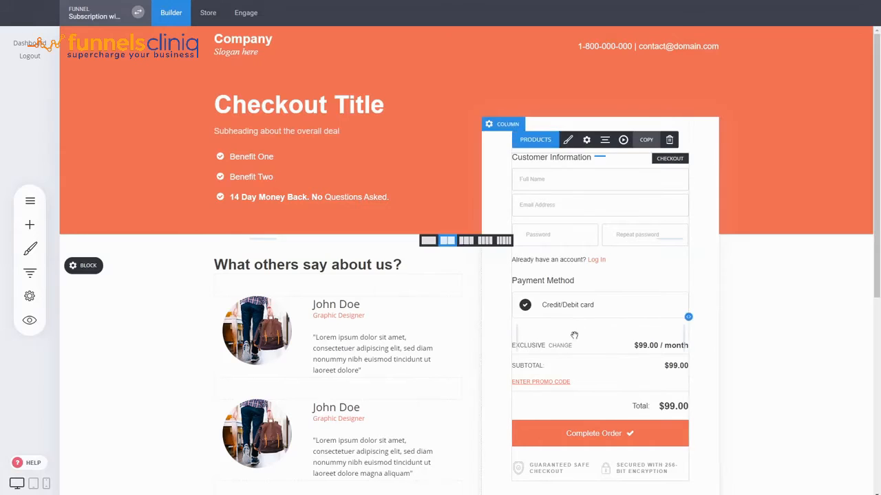
pyautogui.click(587, 141)
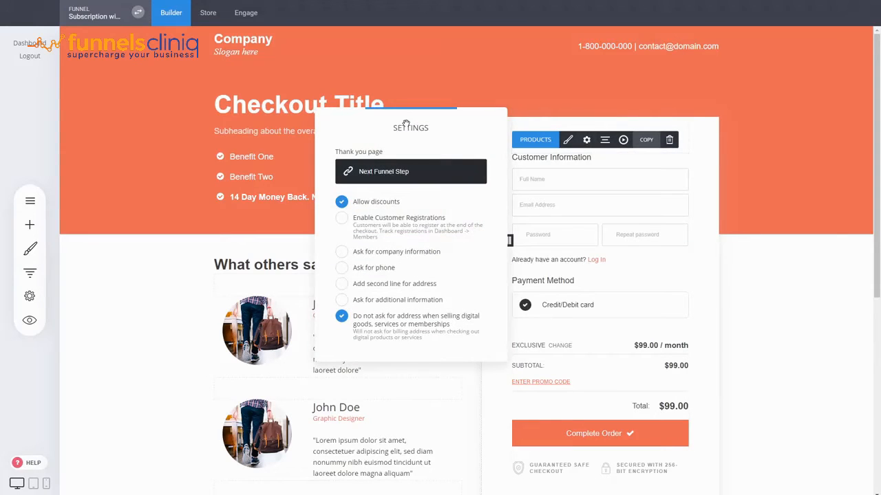
pyautogui.click(615, 292)
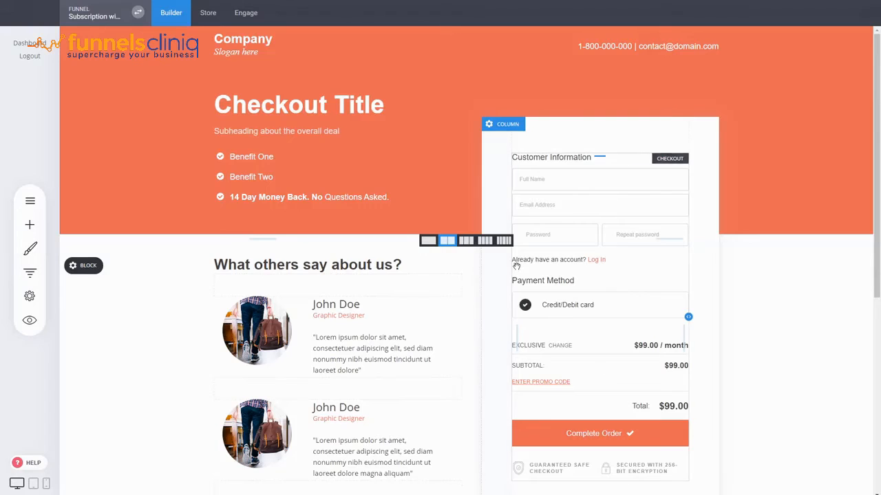
# - Examine the Checkout page's title, benefits, testimonials and checkout form down to the money back guarantee
pyautogui.click(600, 343)
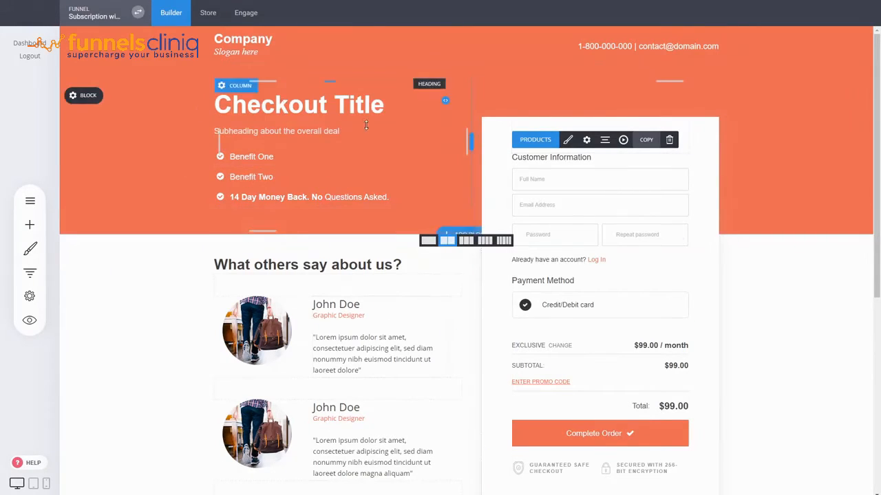
pyautogui.doubleClick(296, 101)
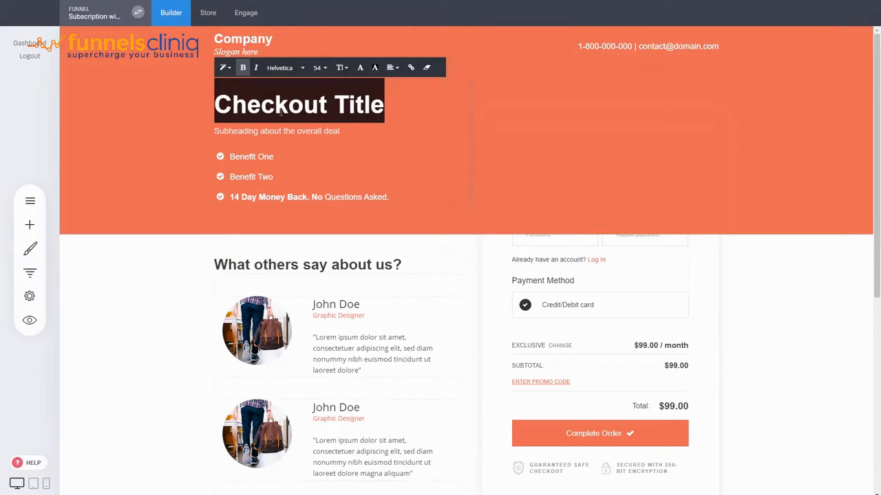
pyautogui.click(119, 130)
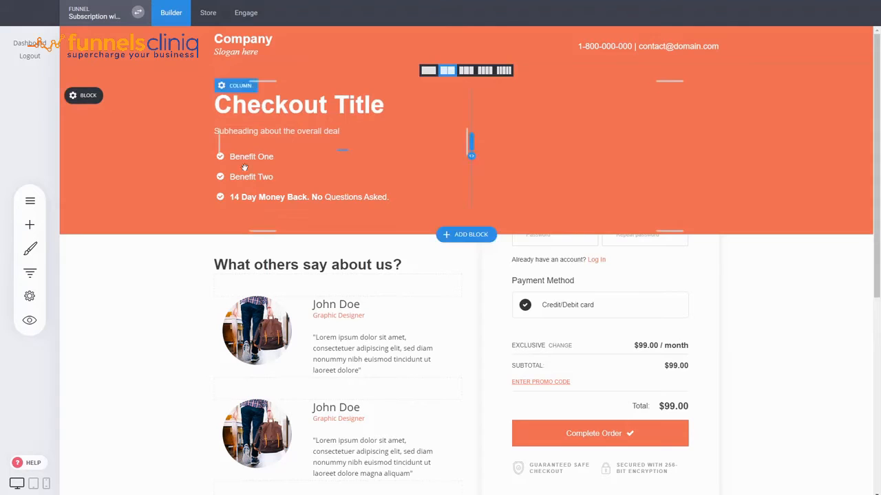
pyautogui.scroll(-3, 540, 428)
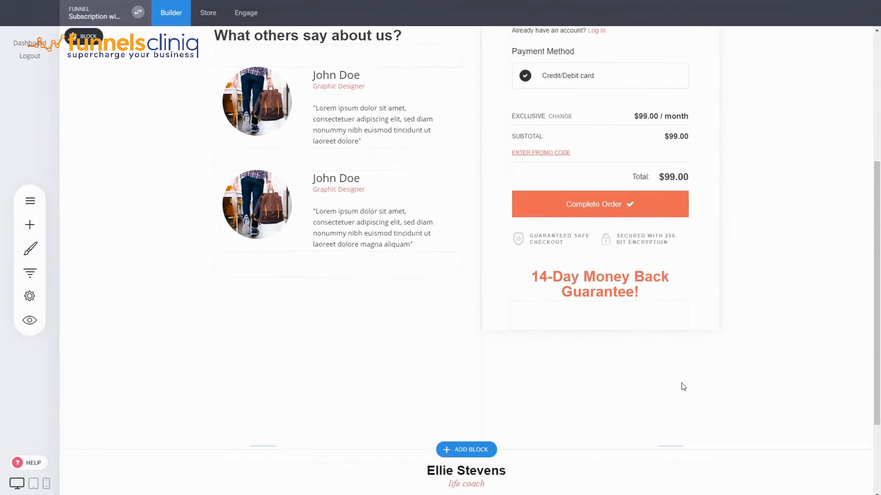
pyautogui.scroll(3, 564, 403)
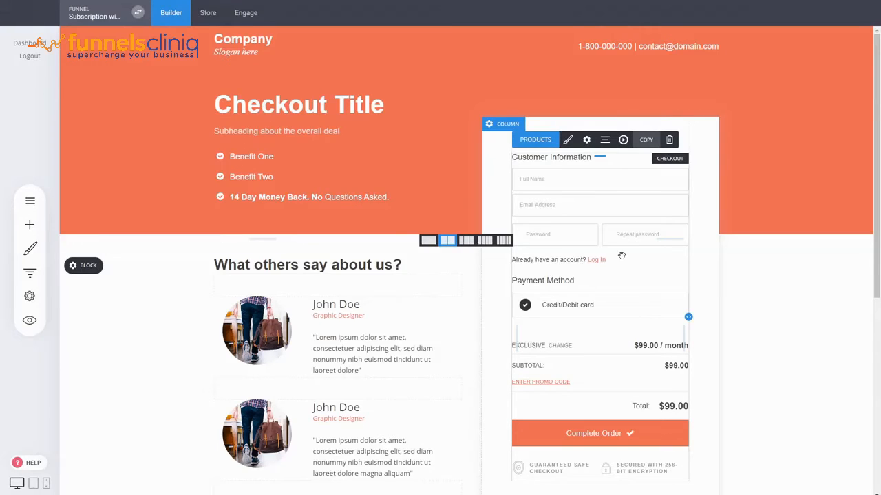
# - Open the checkout form's product settings and review the main product selection without changing it
pyautogui.click(535, 139)
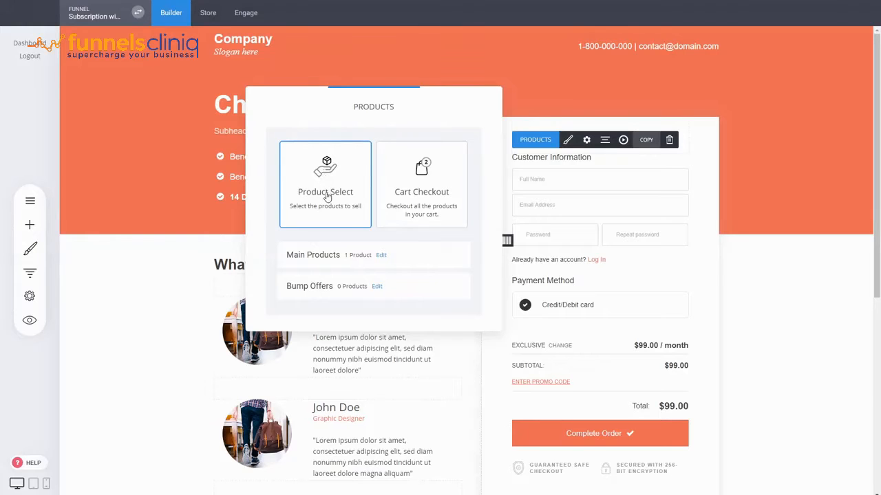
pyautogui.click(380, 256)
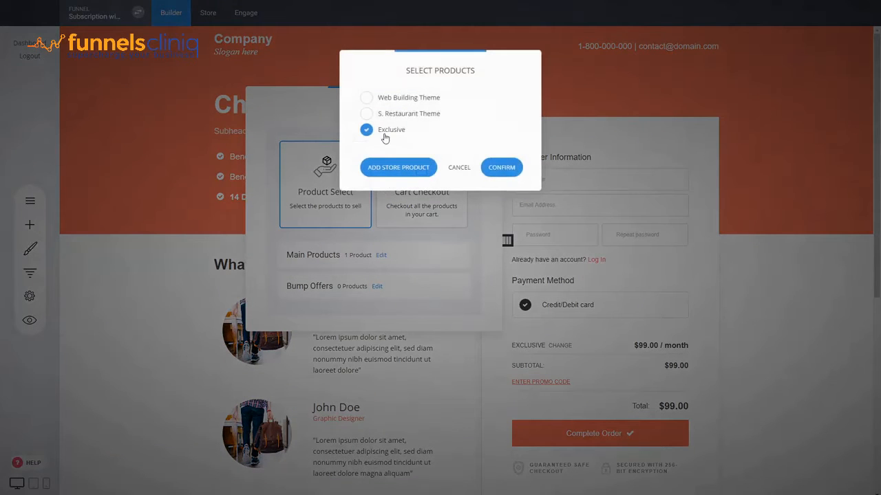
pyautogui.click(463, 172)
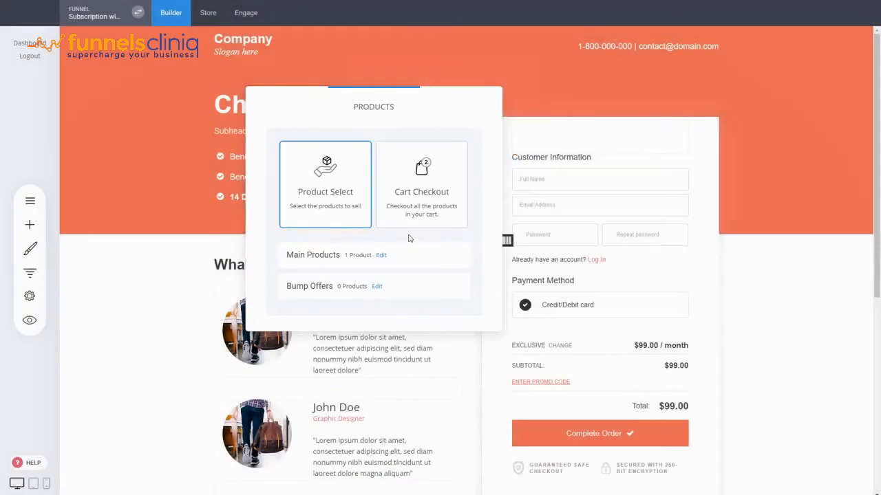
# - Add a bump offer to the checkout form with S. Restaurant Theme as the bump product
pyautogui.click(377, 286)
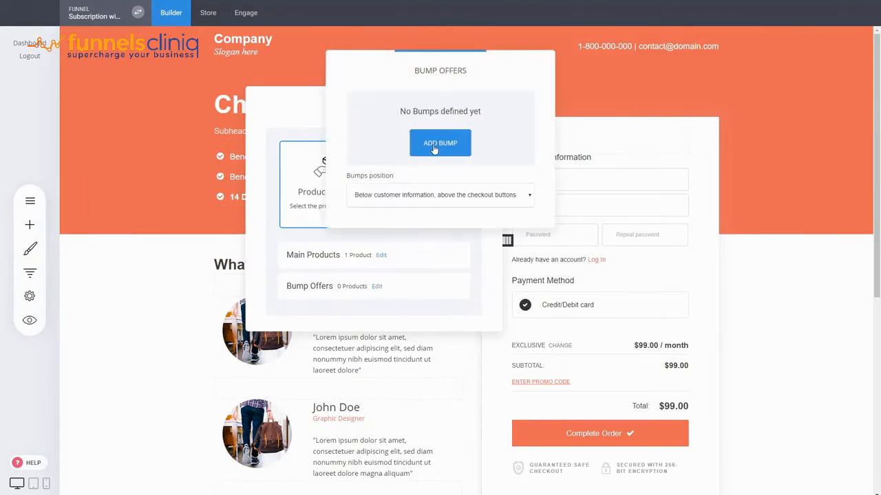
pyautogui.click(433, 144)
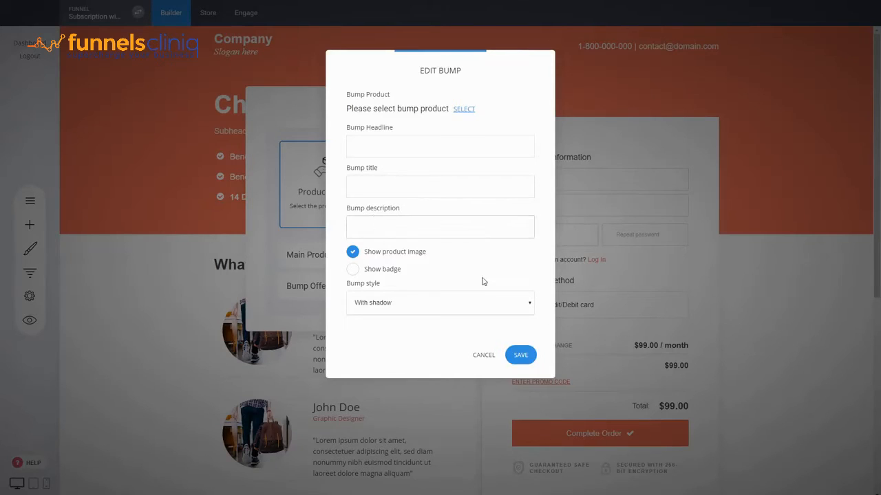
pyautogui.click(459, 109)
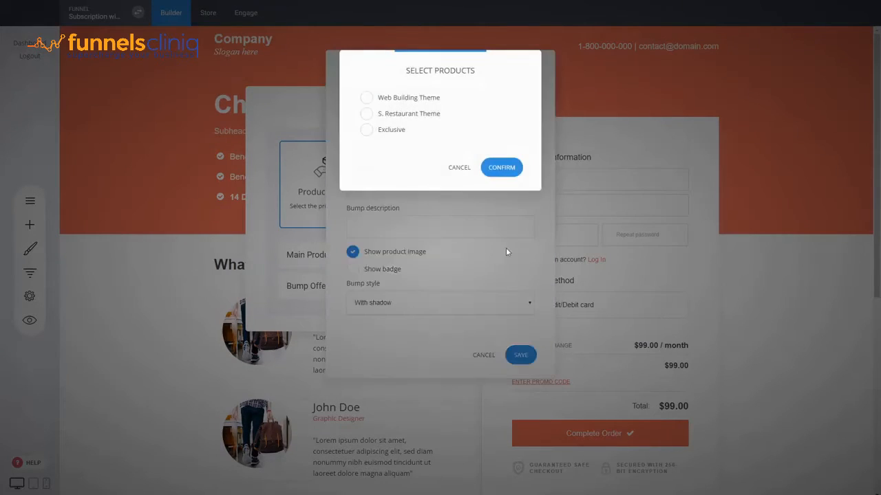
pyautogui.click(399, 116)
pyautogui.click(487, 170)
# - Set the bump headline to "Yes!", the title to "Title" and the description to "Description"
pyautogui.click(372, 151)
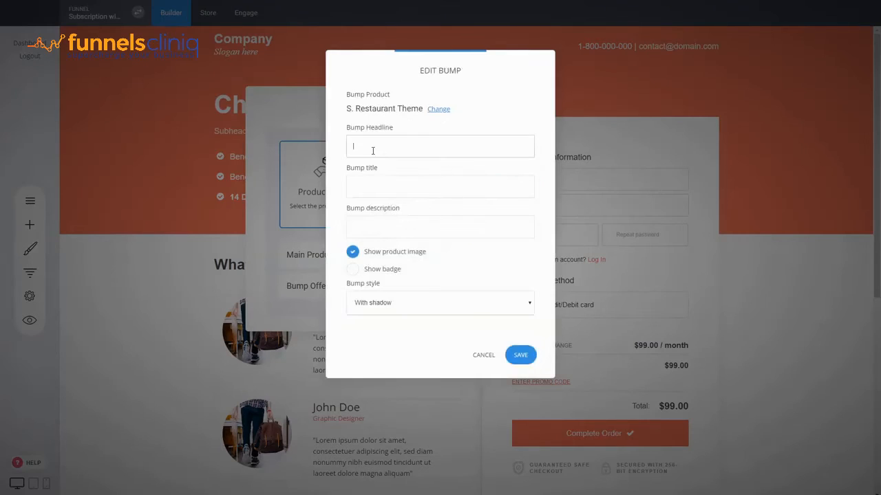
pyautogui.write('Yes!')
pyautogui.press('Tab')
pyautogui.write('De')
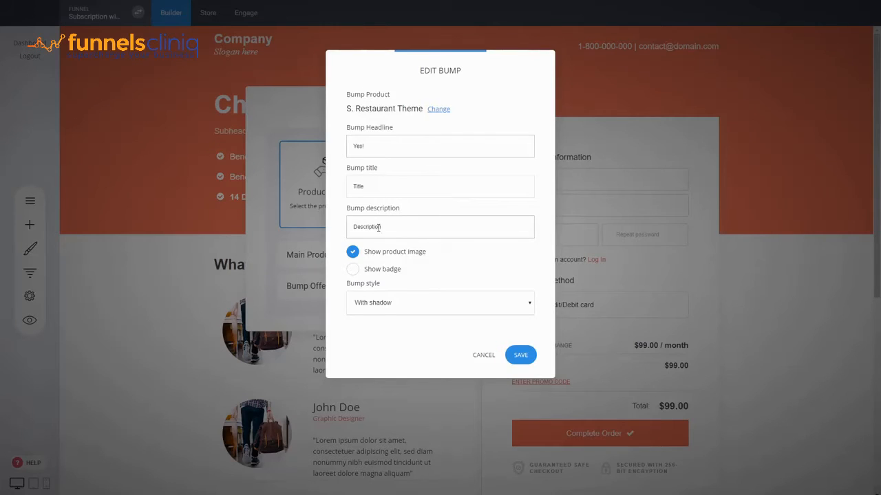
# - Show a badge reading "Badge" on the bump offer, hide its product image, and save the bump
pyautogui.click(382, 270)
pyautogui.write('Badge')
pyautogui.click(396, 253)
pyautogui.click(521, 395)
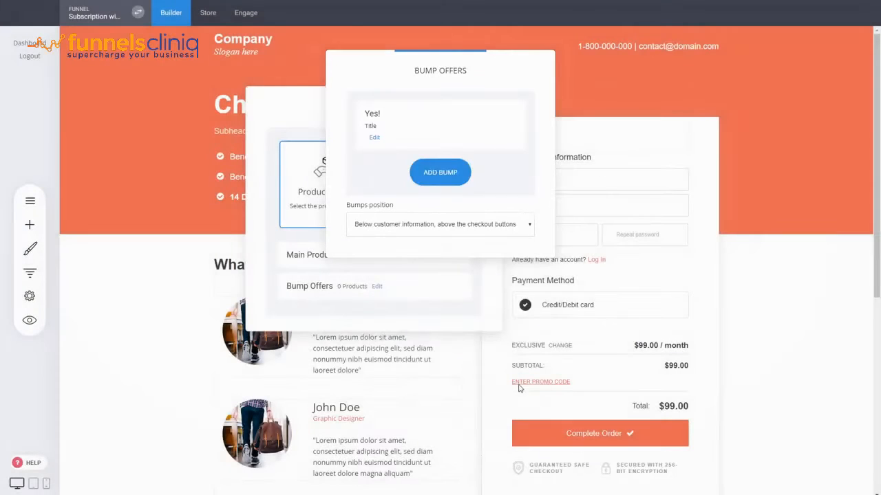
pyautogui.click(489, 287)
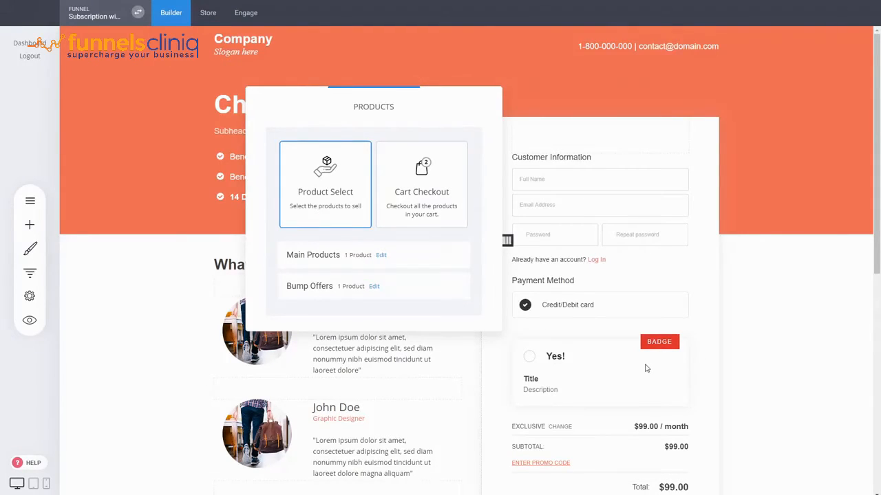
# - Review the bump offers list and its bump position setting, and close it unchanged
pyautogui.click(374, 287)
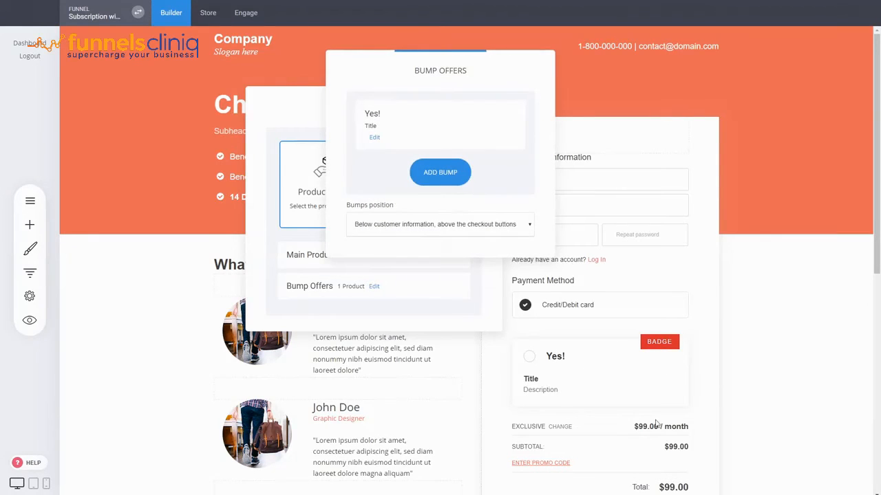
pyautogui.click(478, 313)
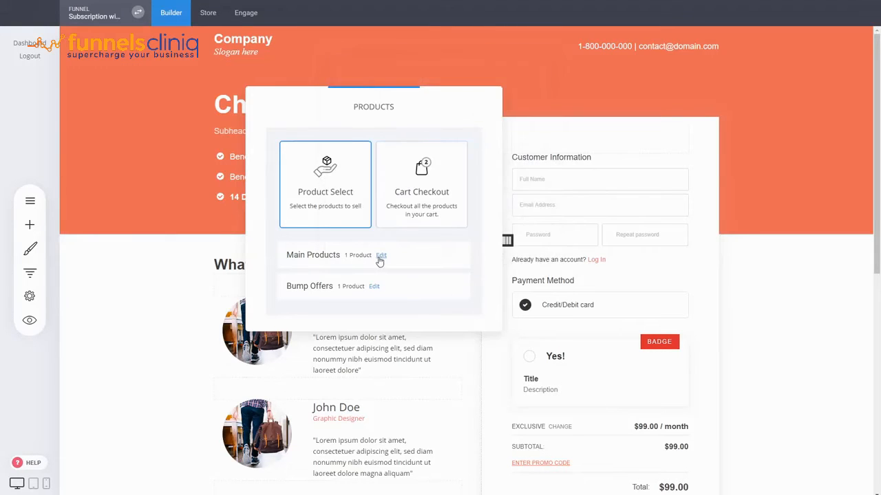
# - Add Web Building Theme and S. Restaurant Theme to the checkout form's main products
pyautogui.click(381, 255)
pyautogui.click(423, 114)
pyautogui.click(421, 100)
pyautogui.click(501, 168)
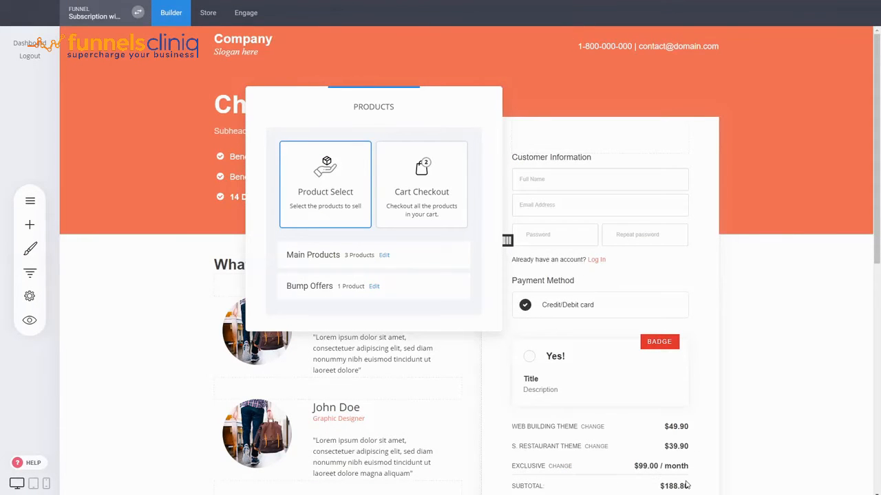
# - Remove Web Building Theme and S. Restaurant Theme from the main products, keeping only Exclusive
pyautogui.click(386, 256)
pyautogui.click(403, 114)
pyautogui.click(408, 99)
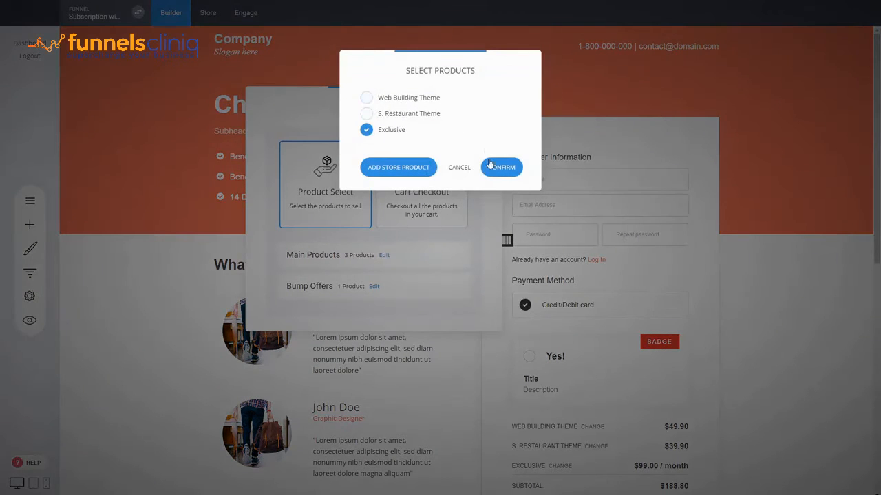
pyautogui.click(501, 169)
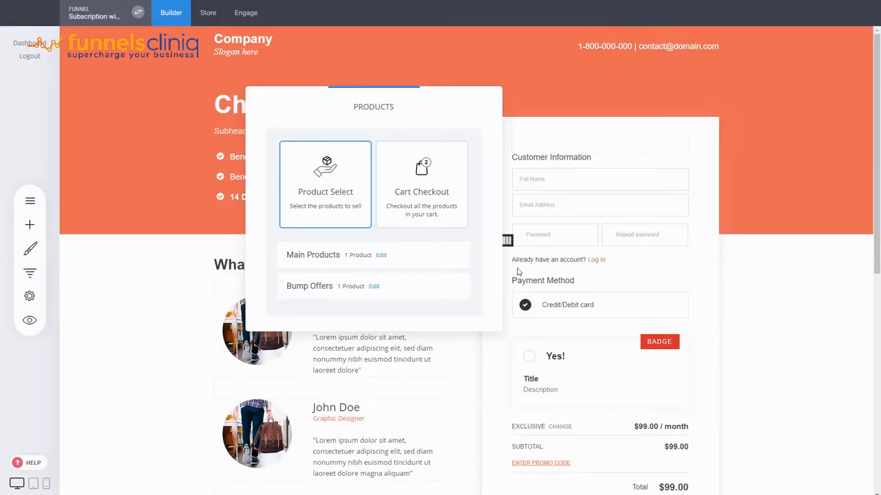
# - Try the Cart Checkout product mode and switch back to Product Select
pyautogui.click(444, 179)
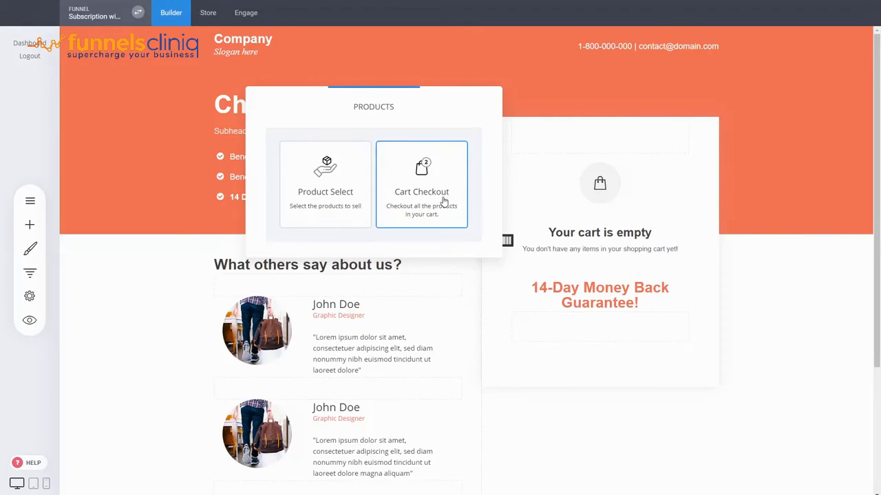
pyautogui.click(349, 188)
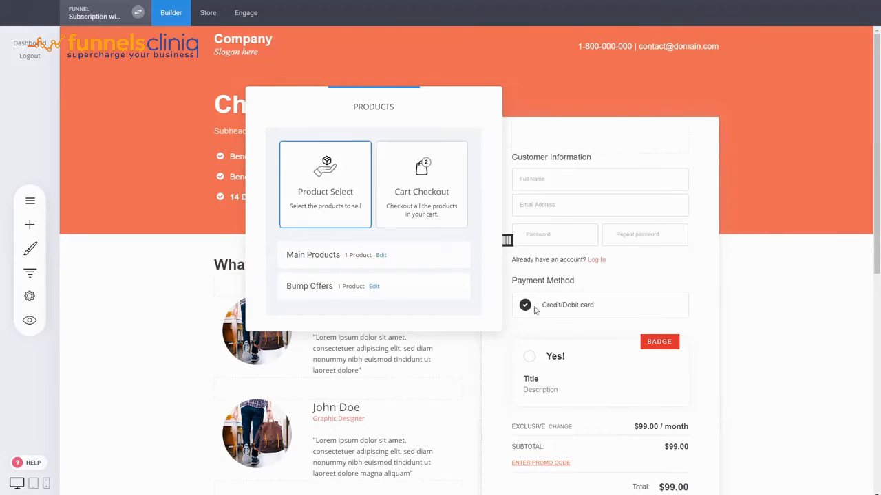
# - In the checkout form's styling, try the 2-Step Checkout layout and the strikethrough regular price option, and revert both
pyautogui.click(571, 311)
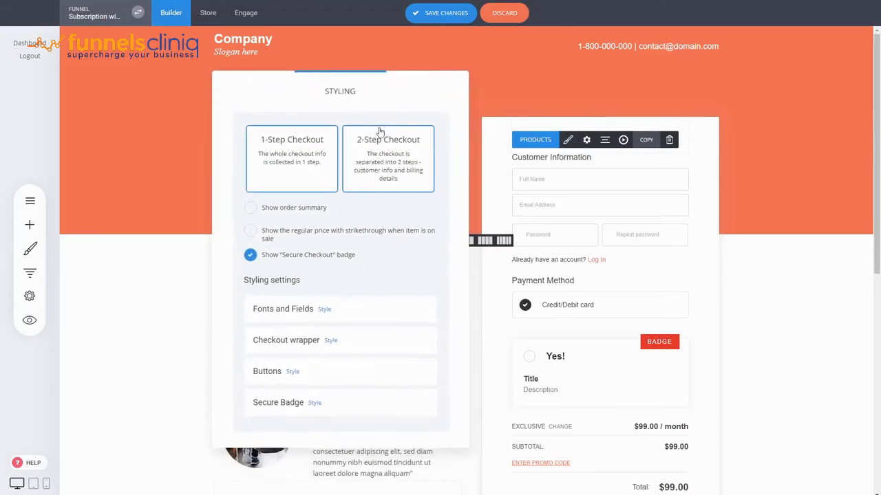
pyautogui.click(375, 167)
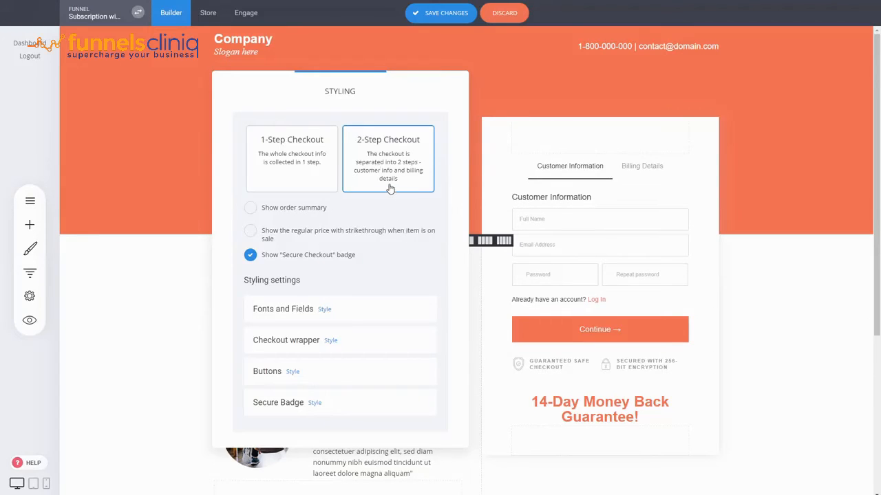
pyautogui.click(315, 159)
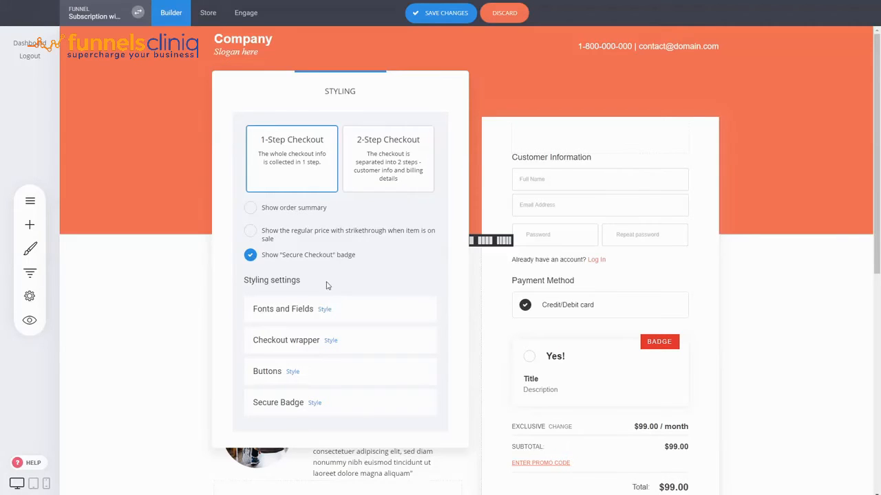
pyautogui.click(309, 235)
pyautogui.click(295, 234)
# - Turn on the order summary in the checkout form's styling and close the styling settings
pyautogui.click(291, 209)
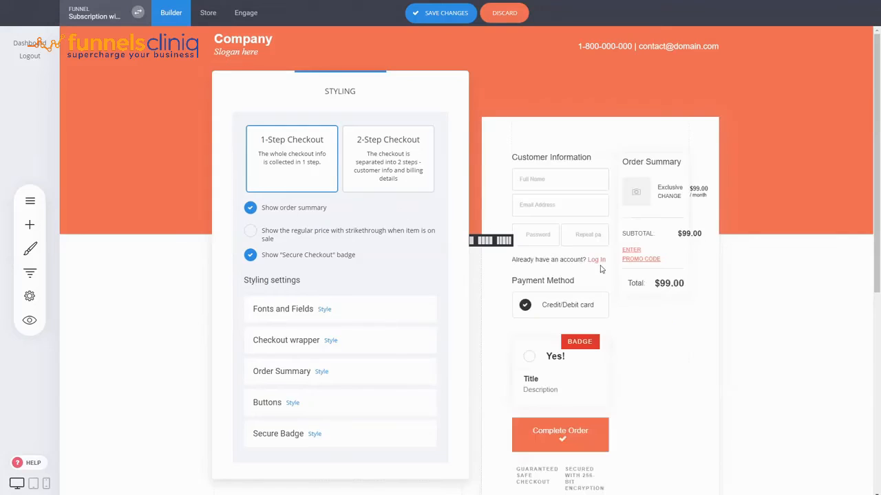
pyautogui.click(777, 317)
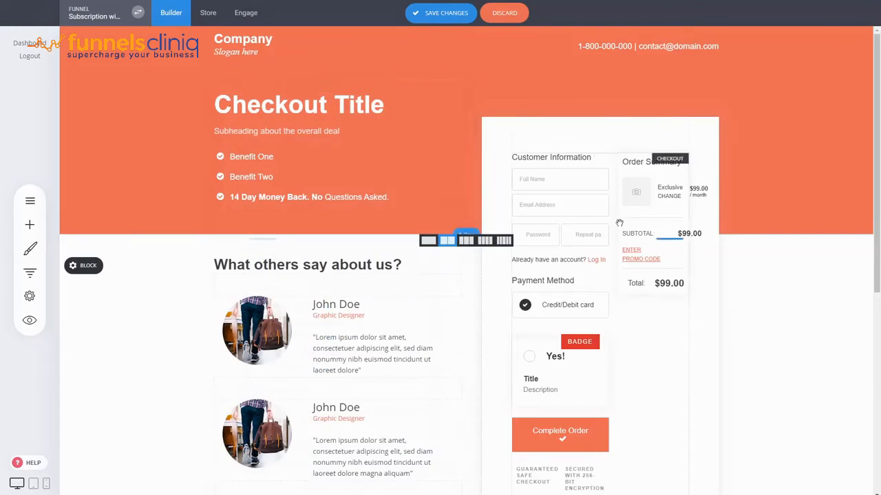
# - Widen the checkout form's column to 73% of the block, narrowing the testimonials column to 27%
pyautogui.scroll(-3, 727, 269)
pyautogui.scroll(3, 706, 259)
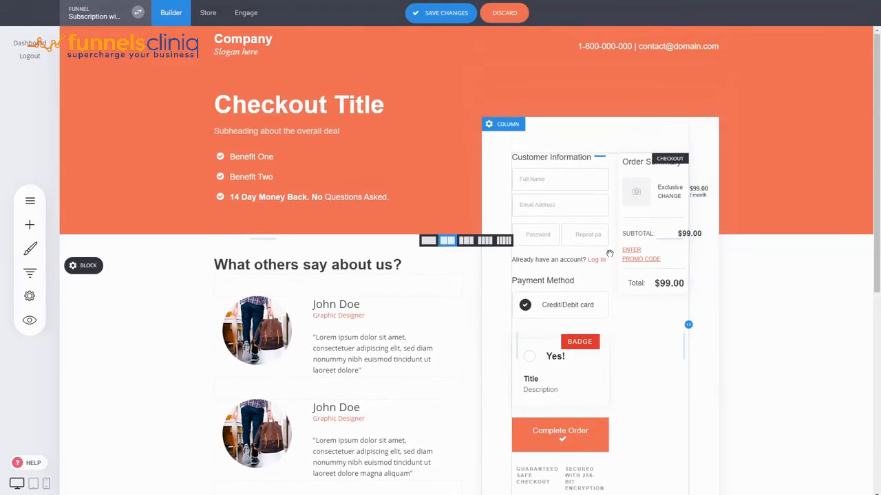
pyautogui.scroll(-2, 688, 289)
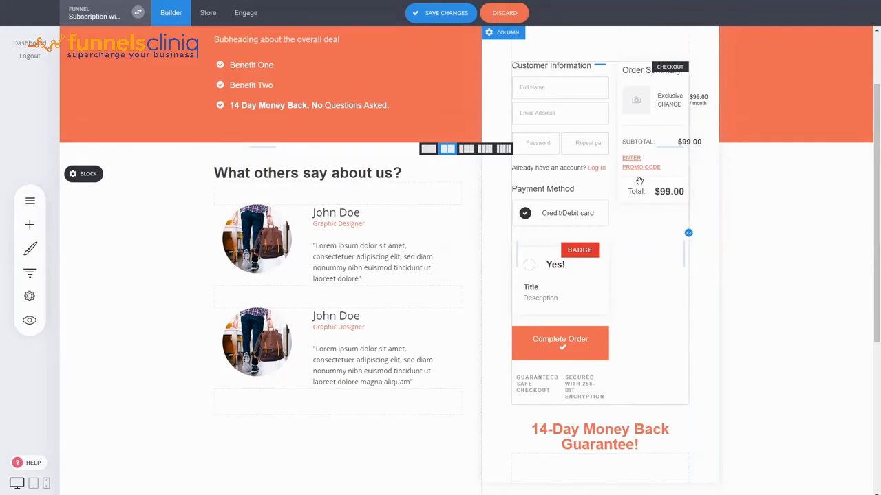
pyautogui.moveTo(482, 199); pyautogui.dragTo(350, 189)
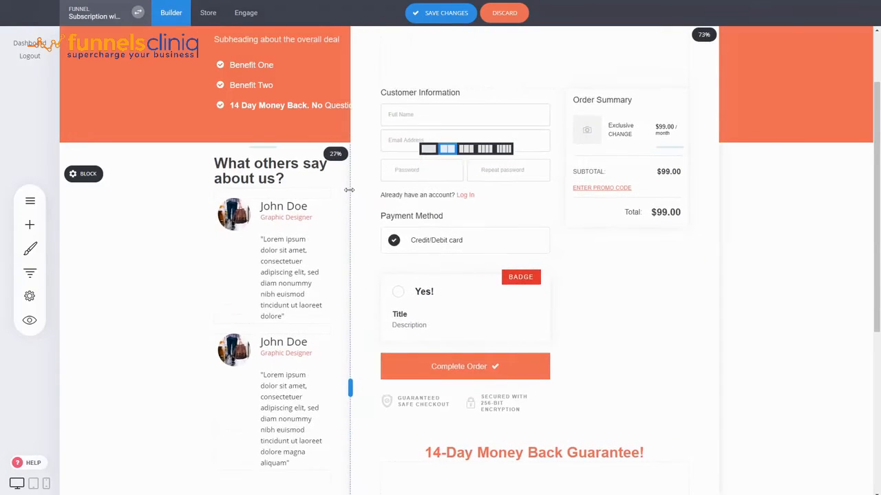
# - Resize the checkout form's column to 50% of the block, level with the testimonials column
pyautogui.scroll(2, 741, 301)
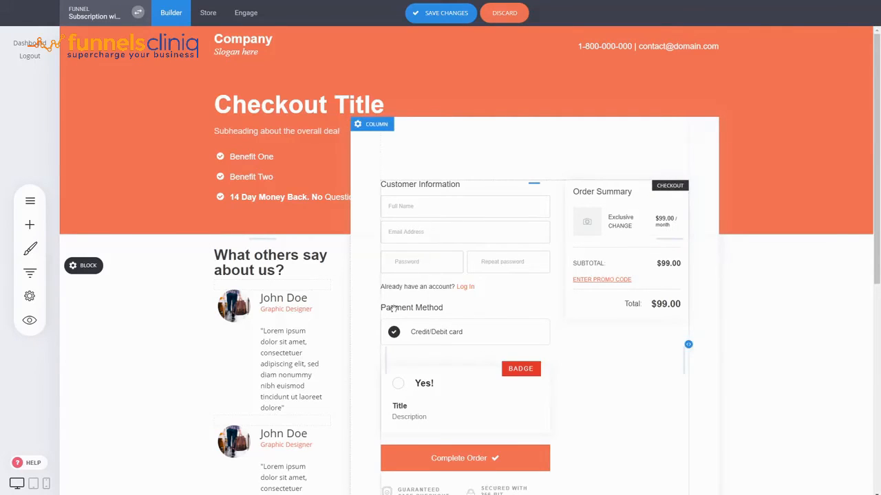
pyautogui.click(536, 308)
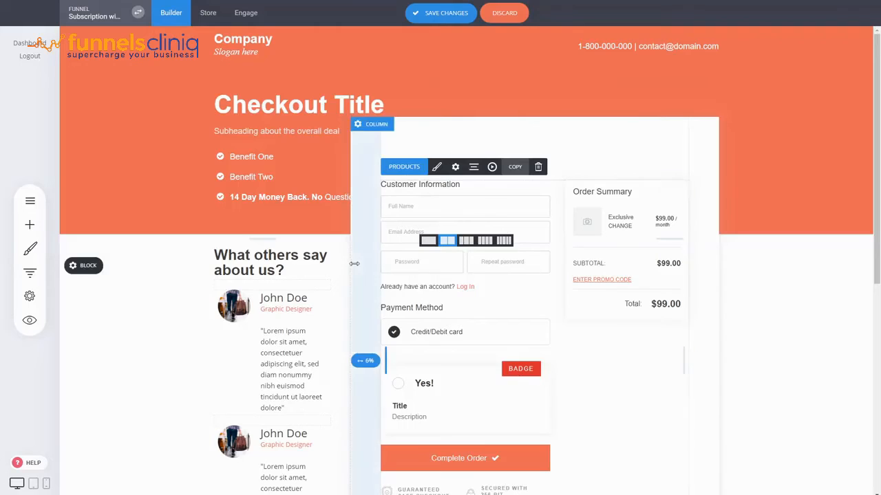
pyautogui.moveTo(350, 262); pyautogui.dragTo(466, 262)
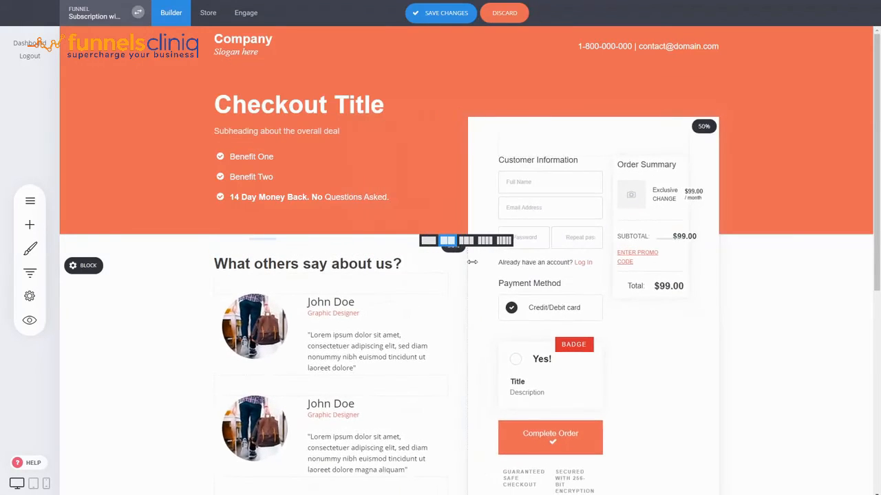
# - Turn off the order summary in the checkout form's styling and save the changes
pyautogui.click(553, 142)
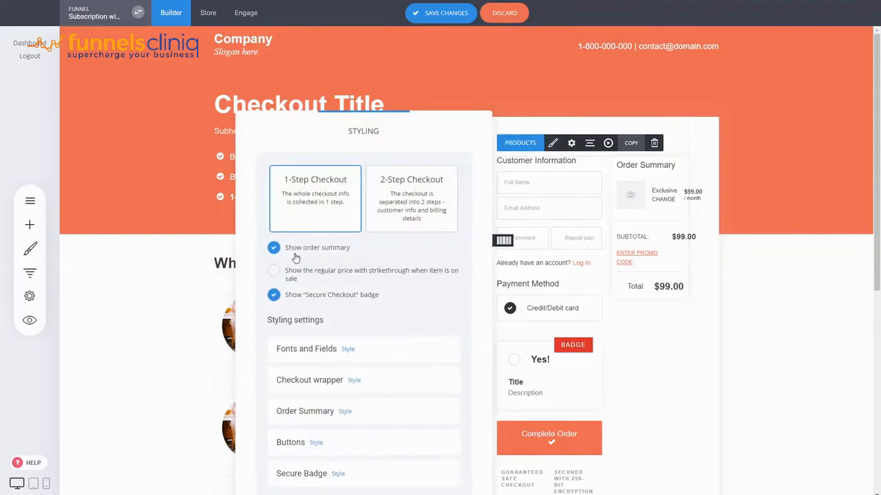
pyautogui.click(323, 249)
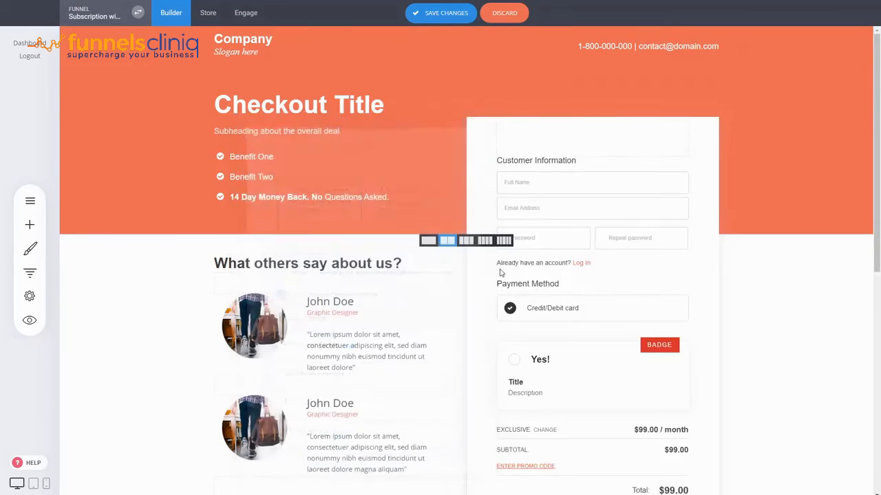
pyautogui.click(446, 12)
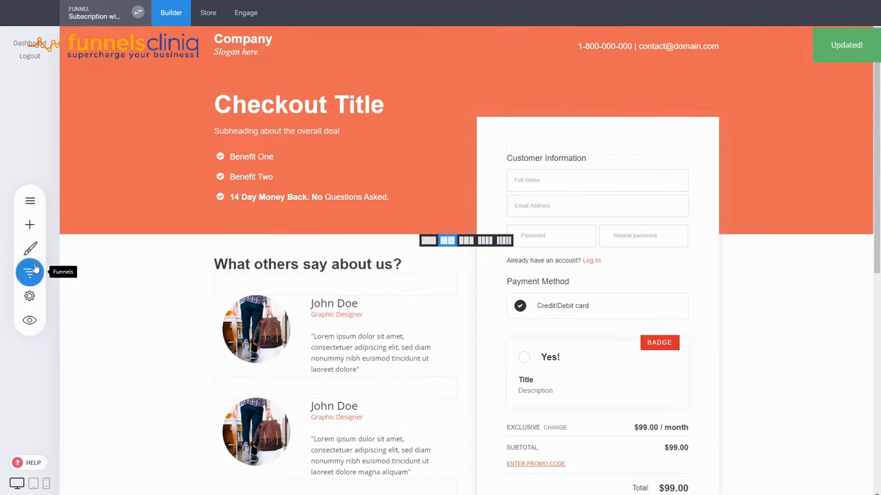
# - Add an empty block below the block with the testimonials and the checkout form
pyautogui.scroll(-3, 365, 260)
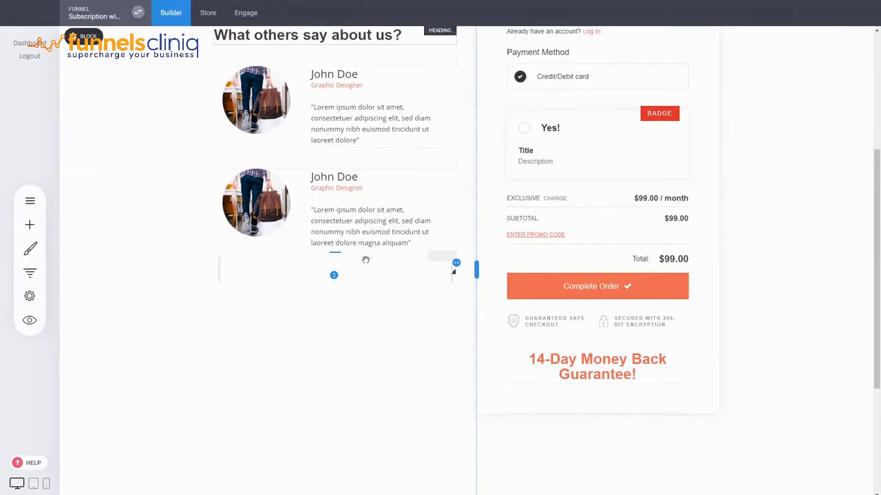
pyautogui.scroll(-3, 365, 261)
pyautogui.click(459, 332)
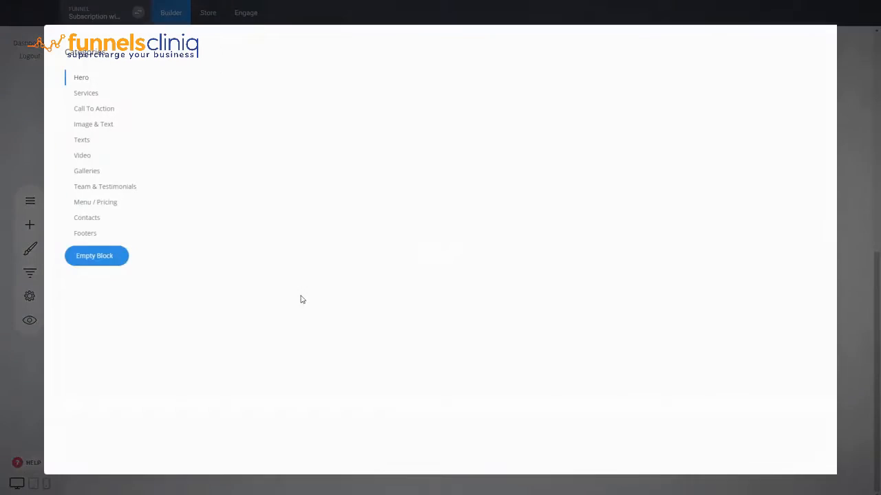
pyautogui.click(112, 256)
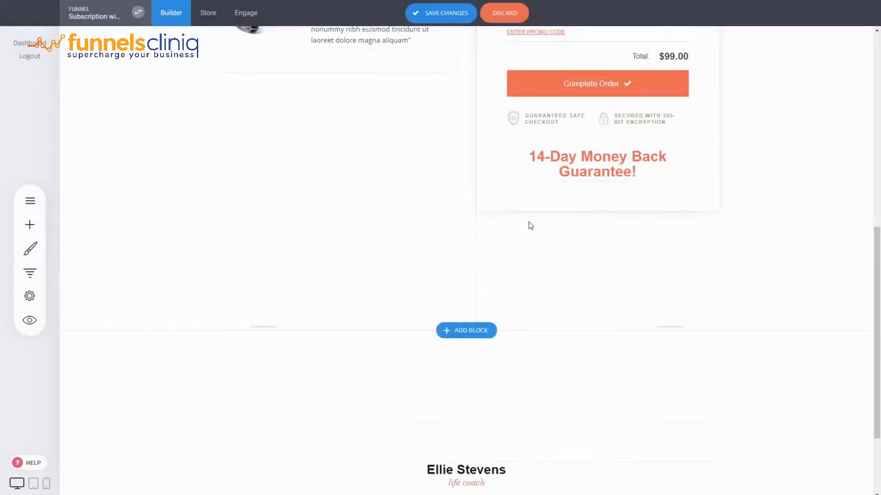
# - Copy the checkout form and place the copy in the new empty block
pyautogui.scroll(6, 530, 225)
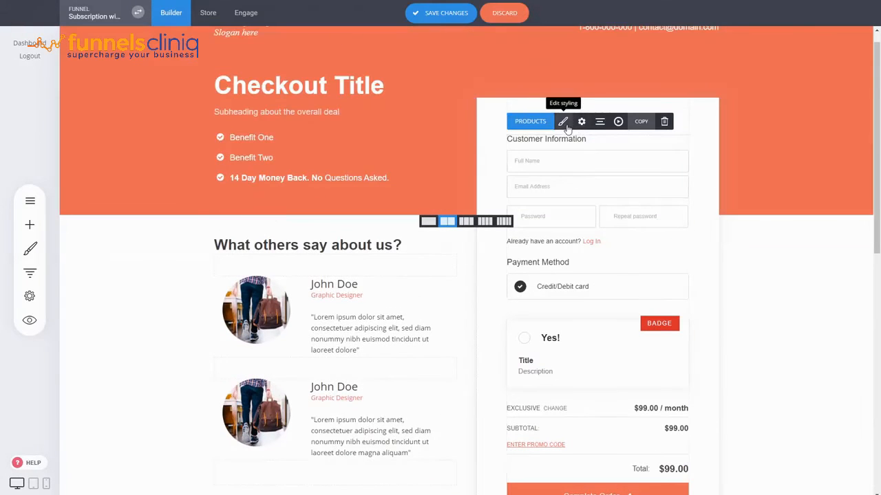
pyautogui.scroll(-10, 59, 69)
pyautogui.click(58, 67)
pyautogui.moveTo(87, 114); pyautogui.dragTo(513, 250)
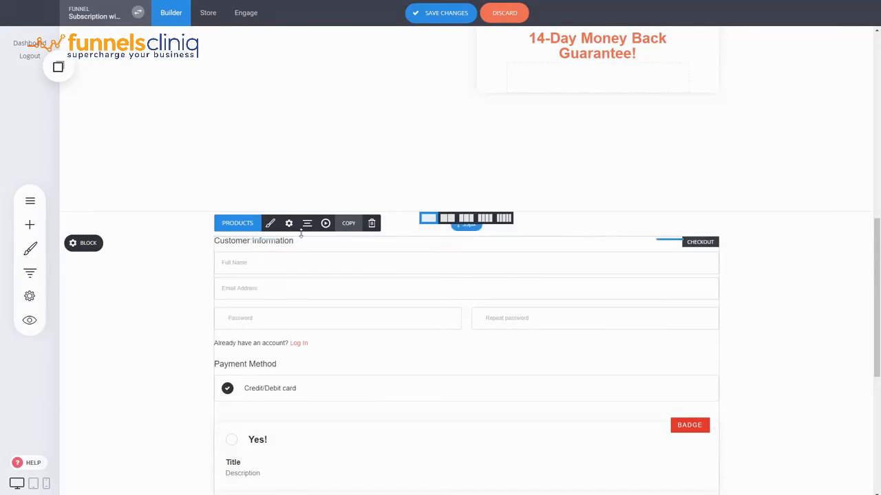
# - Turn on the order summary in the copied checkout form's styling and close the styling settings
pyautogui.click(270, 228)
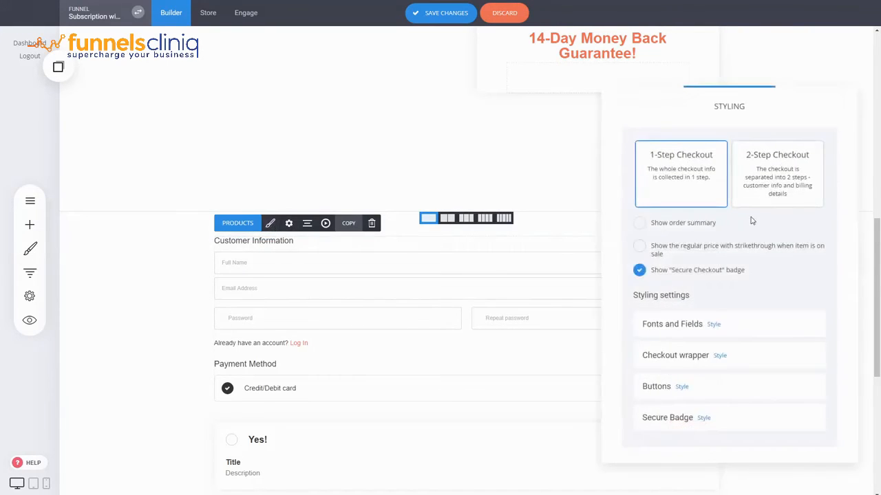
pyautogui.click(681, 224)
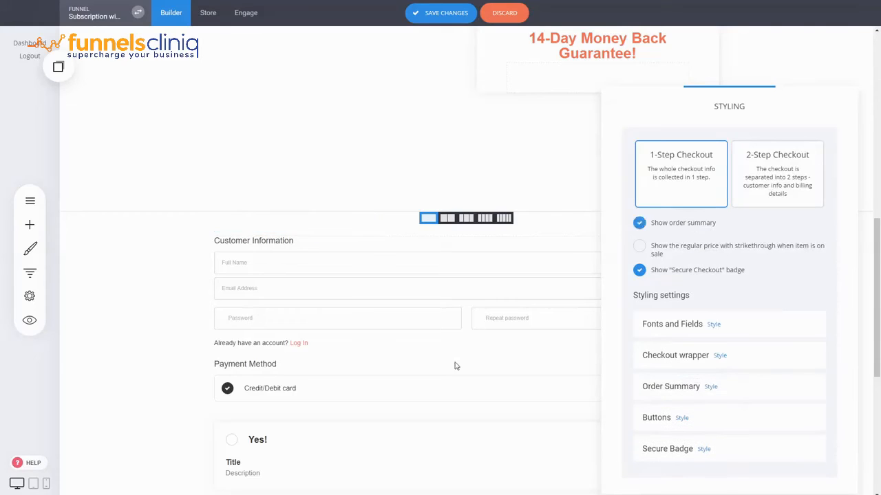
pyautogui.click(526, 347)
pyautogui.scroll(-2, 445, 253)
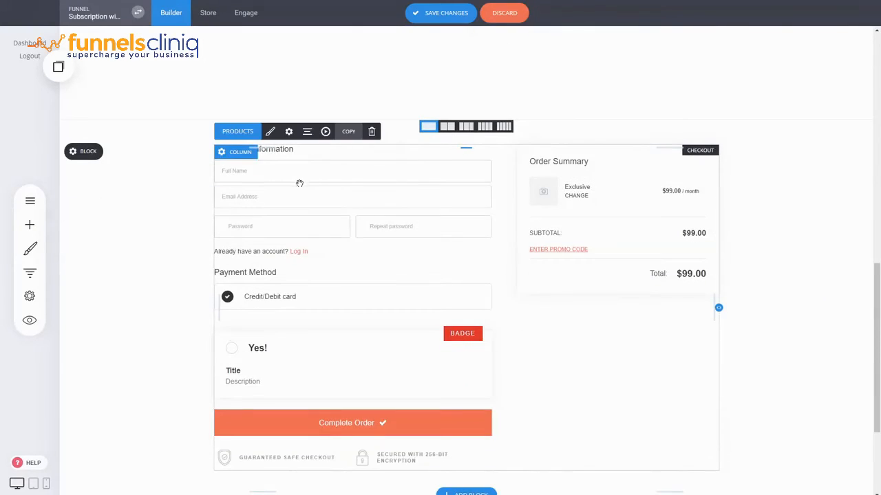
# - Try the Cart Checkout product mode on the copied checkout form and switch back to Product Select
pyautogui.click(272, 133)
pyautogui.click(290, 232)
pyautogui.click(239, 132)
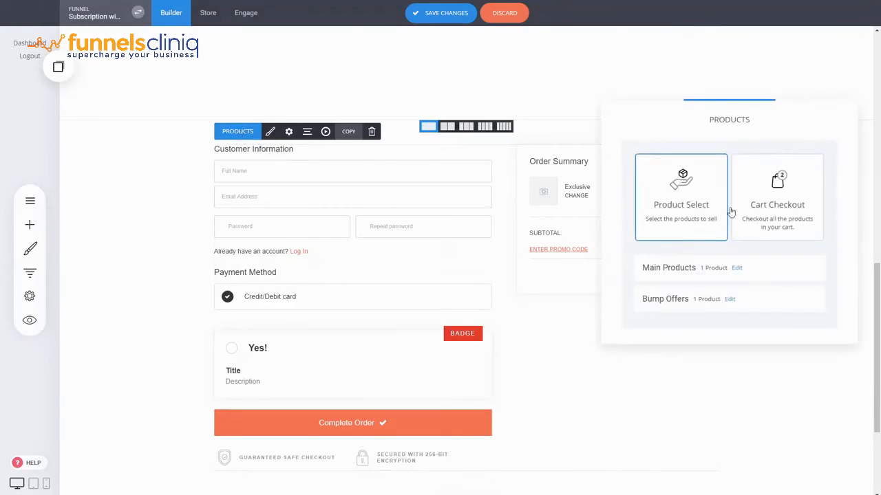
pyautogui.click(757, 205)
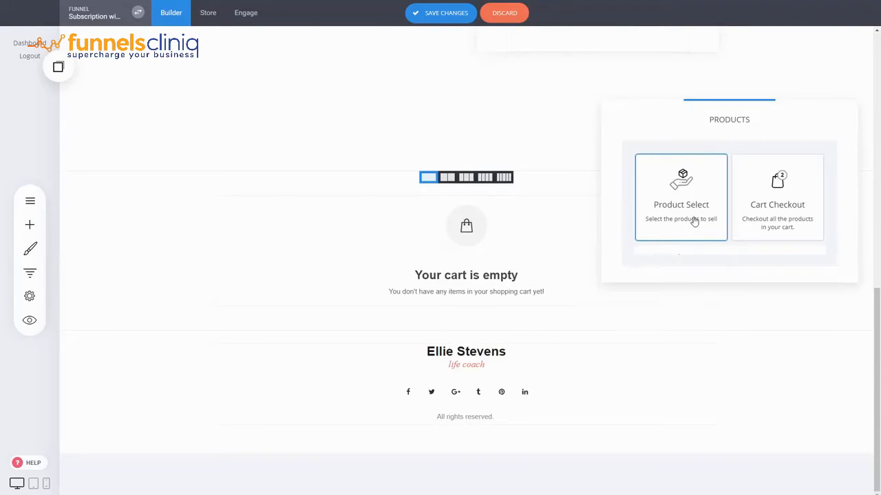
pyautogui.click(694, 221)
pyautogui.click(491, 295)
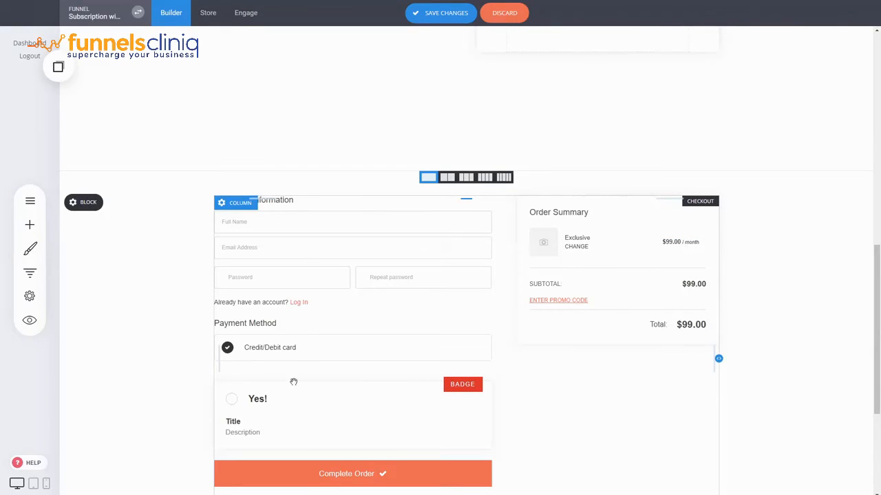
# - Delete the added block that holds the copied checkout form
pyautogui.scroll(-2, 550, 292)
pyautogui.scroll(3, 549, 303)
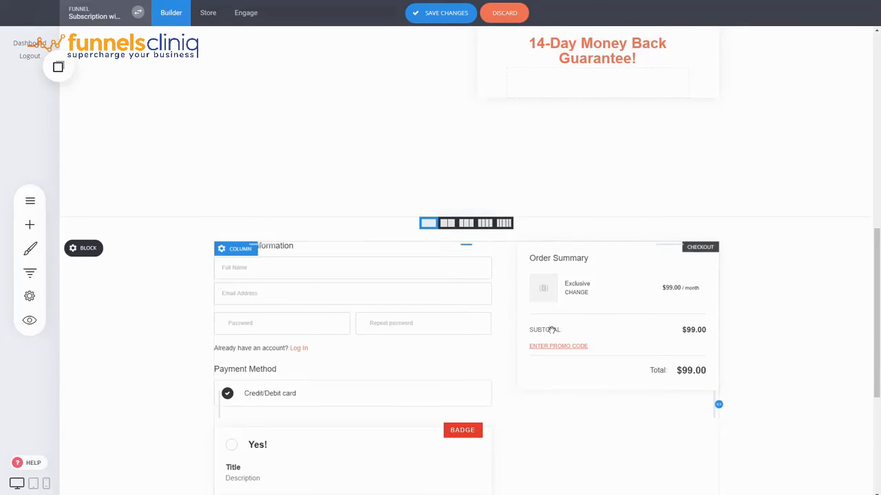
pyautogui.scroll(-1, 333, 302)
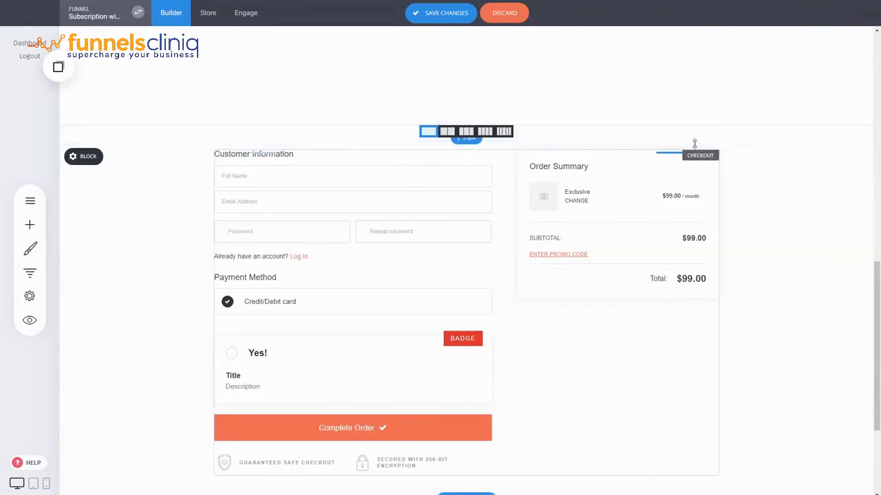
pyautogui.scroll(3, 285, 121)
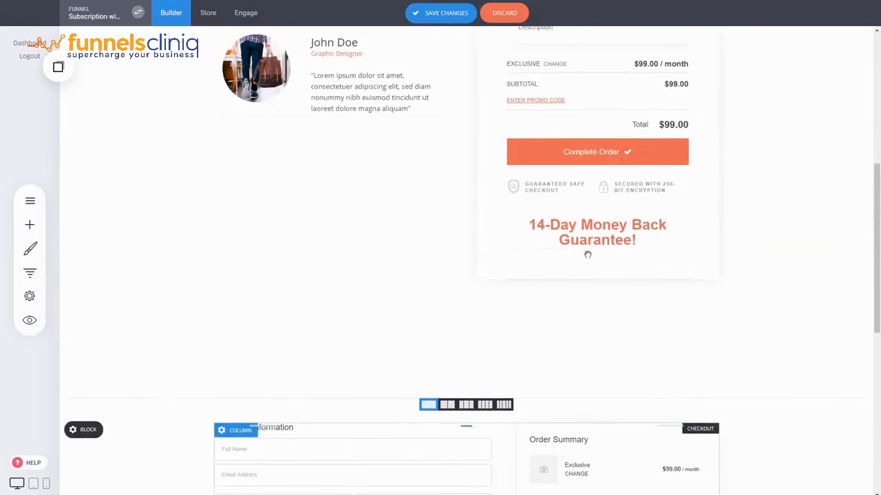
pyautogui.scroll(-2, 406, 234)
pyautogui.moveTo(104, 246)
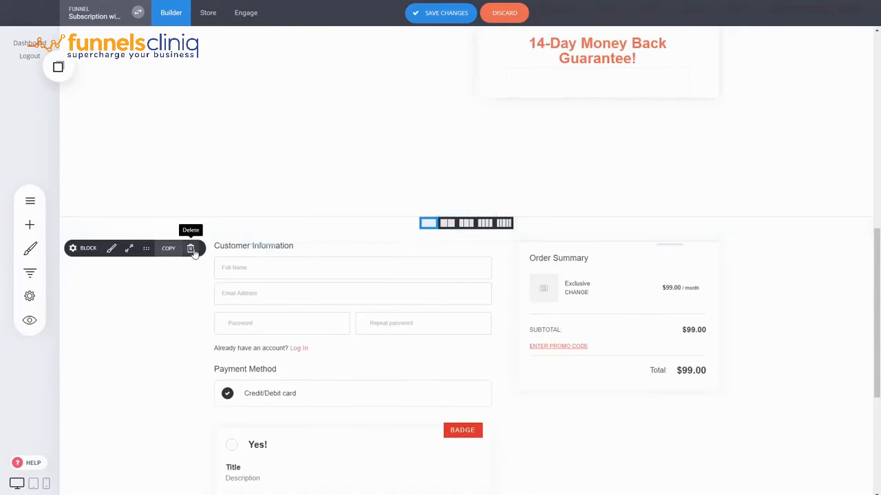
pyautogui.click(191, 248)
pyautogui.click(497, 226)
# - Review the original checkout form's Checkout wrapper and Fonts and Fields styling options and close the styling settings
pyautogui.scroll(3, 682, 286)
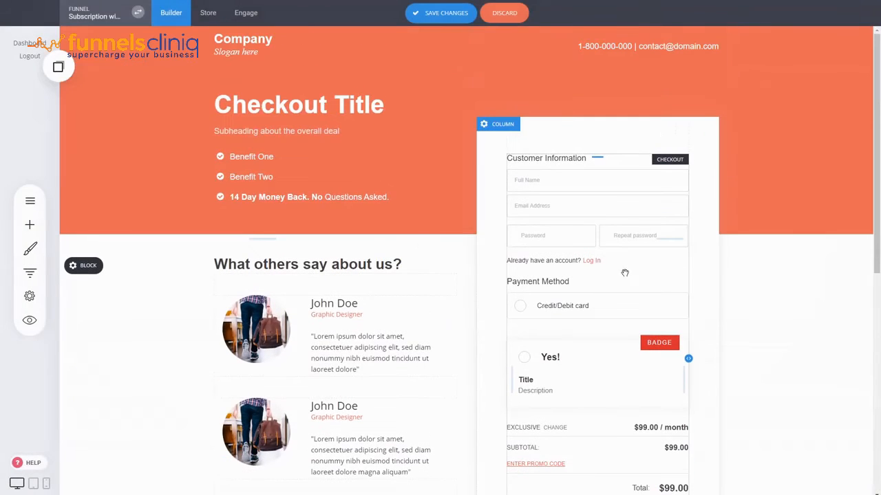
pyautogui.moveTo(550, 194)
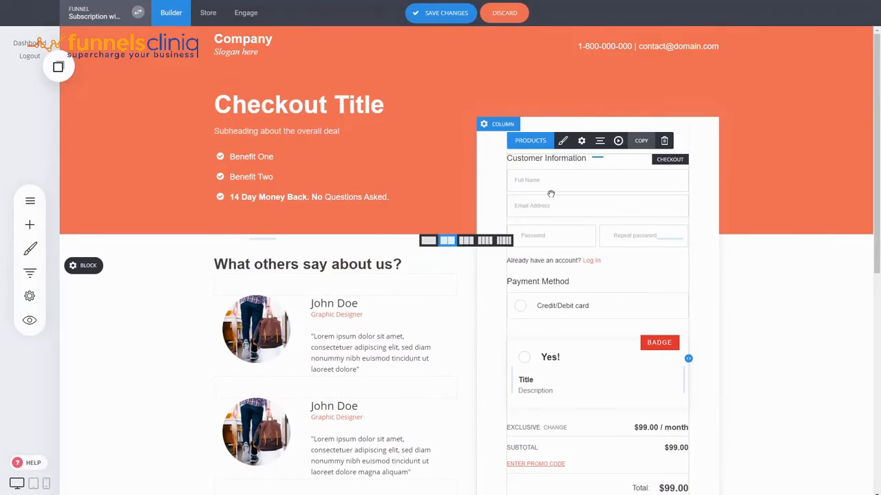
pyautogui.click(563, 141)
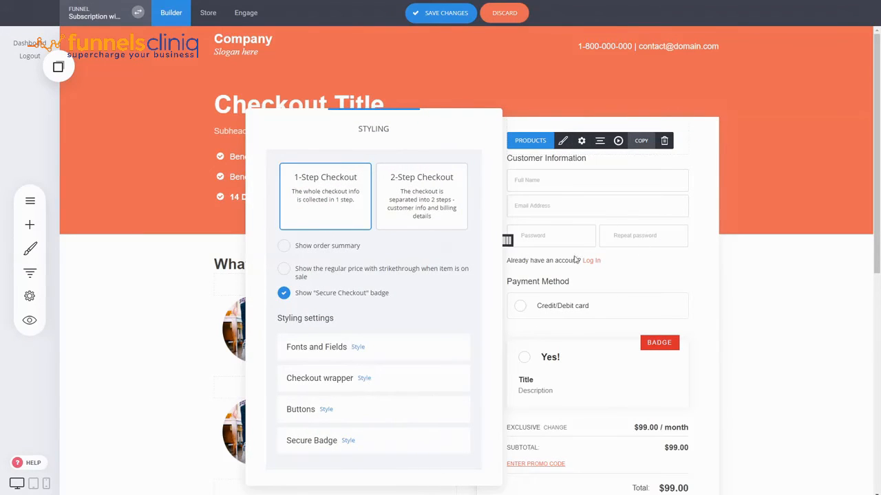
pyautogui.moveTo(428, 130); pyautogui.dragTo(372, 93)
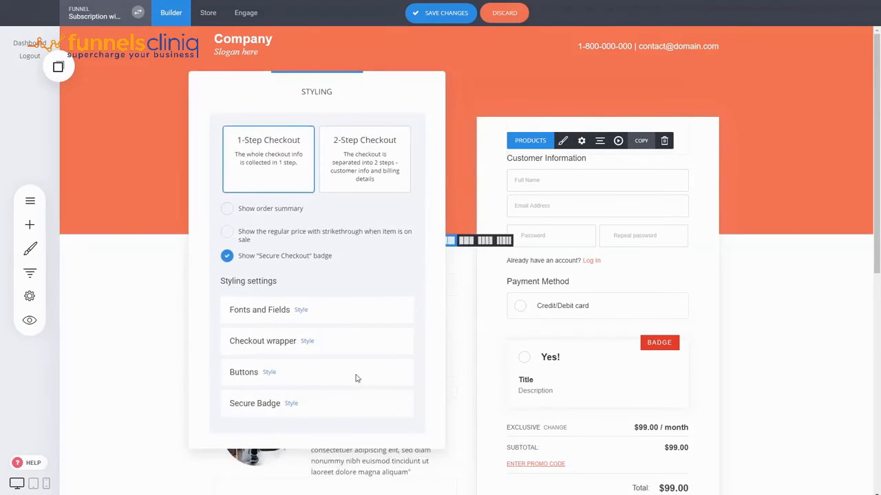
pyautogui.click(306, 342)
pyautogui.moveTo(421, 127)
pyautogui.mouseDown()
pyautogui.moveTo(430, 128)
pyautogui.moveTo(418, 130)
pyautogui.mouseUp()
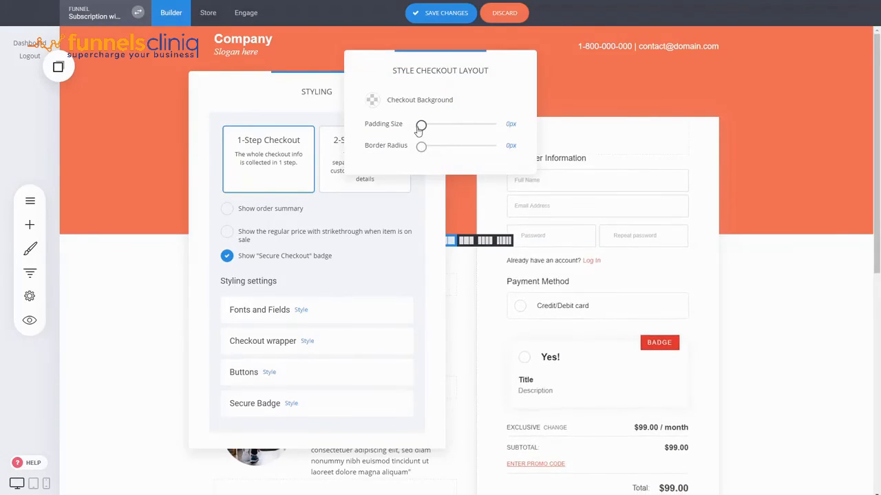
pyautogui.click(384, 275)
pyautogui.click(302, 310)
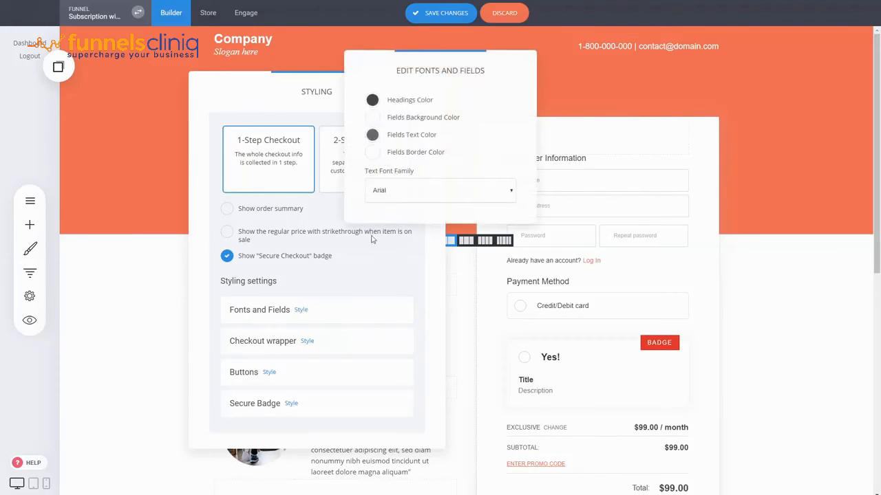
pyautogui.click(389, 292)
pyautogui.click(498, 313)
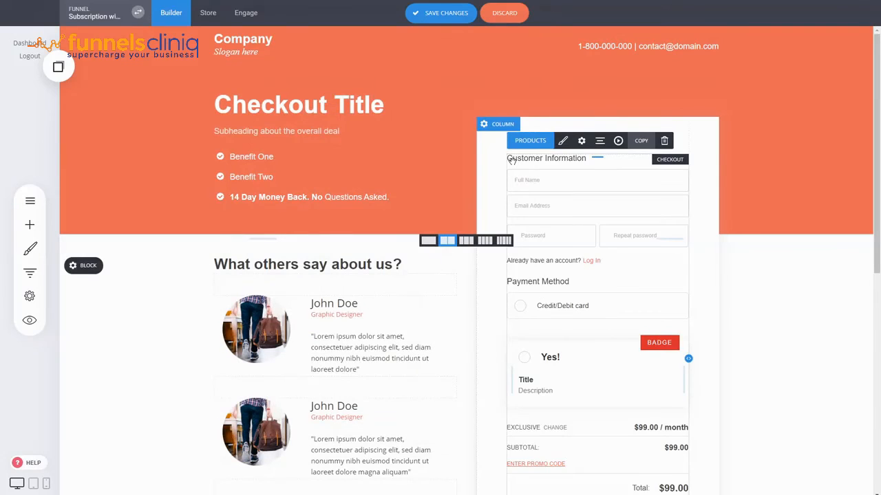
# - Look at the checkout form's general settings and its Checkout wrapper, Secure Badge and Fonts and Fields styling options
pyautogui.click(582, 141)
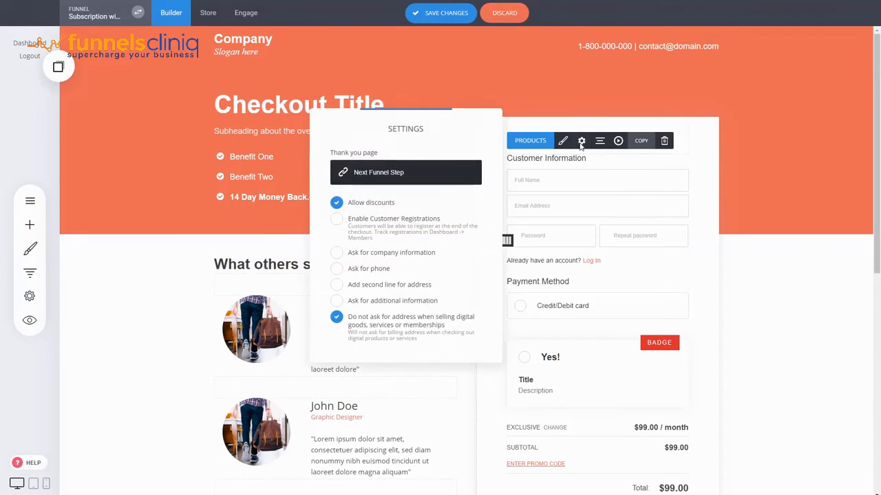
pyautogui.click(578, 199)
pyautogui.click(562, 140)
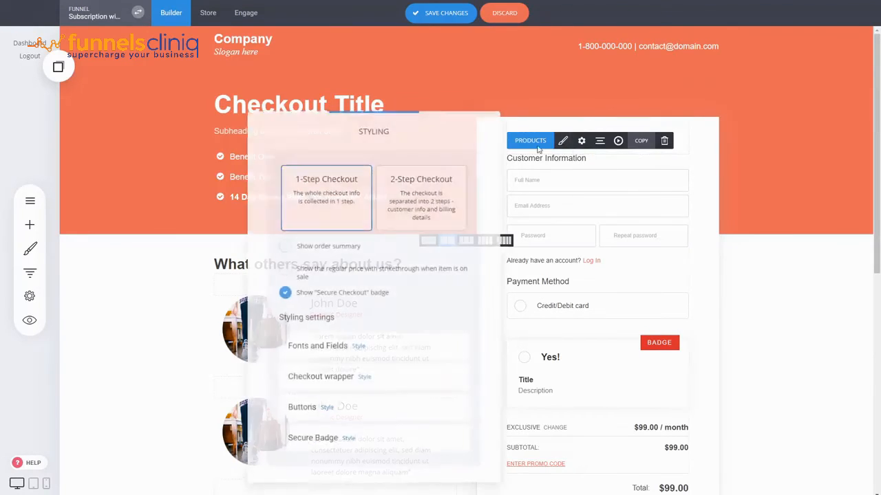
pyautogui.click(364, 379)
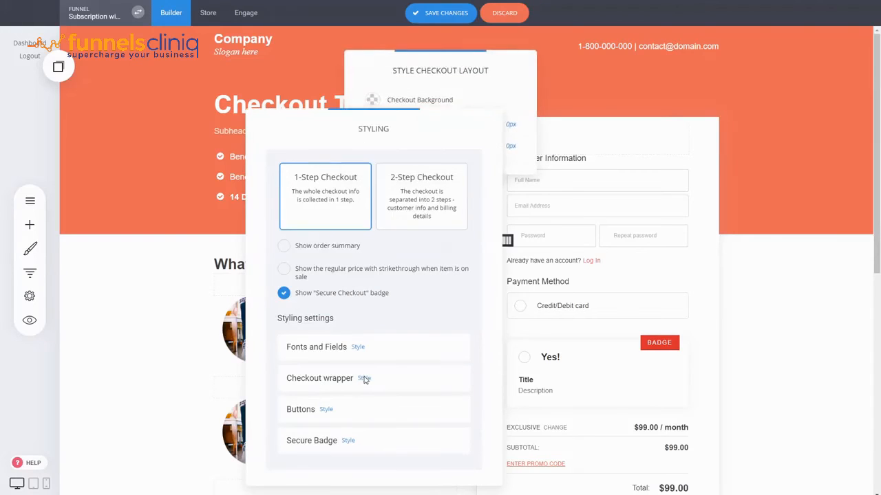
pyautogui.click(347, 441)
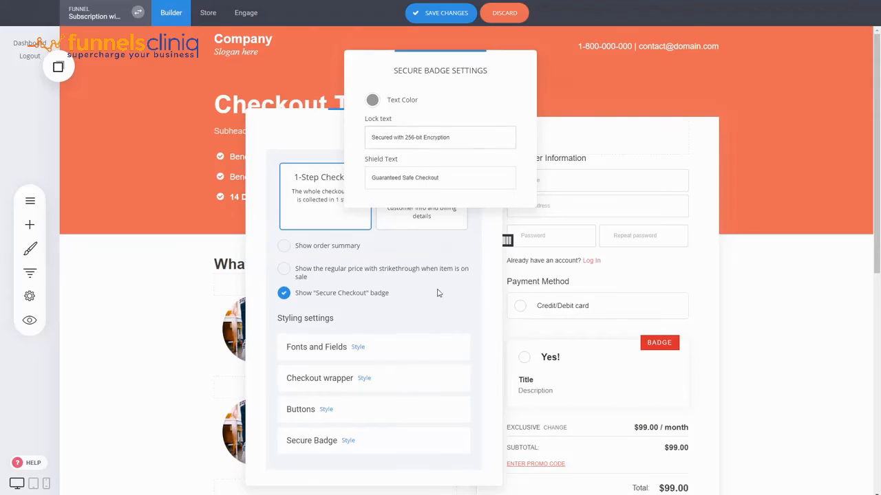
pyautogui.click(358, 347)
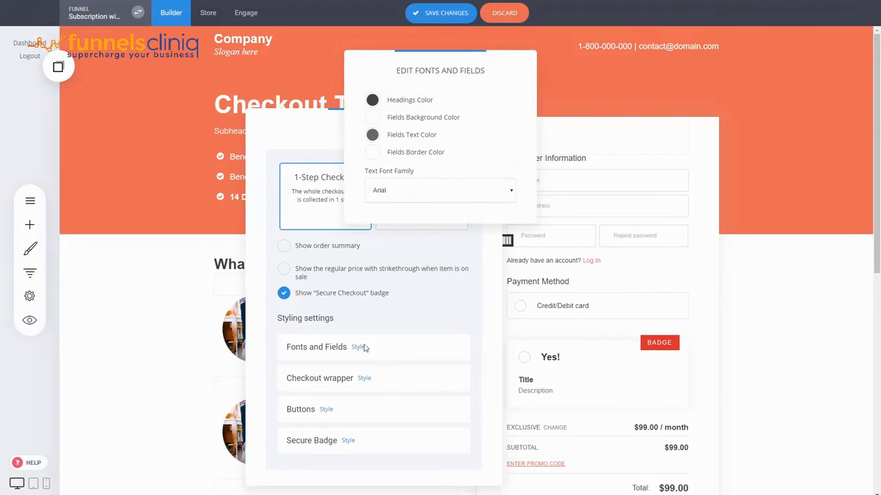
pyautogui.click(487, 304)
pyautogui.click(585, 301)
# - Look at the checkout form's settings and its Thank you page link options, and cancel the link selection
pyautogui.moveTo(571, 196)
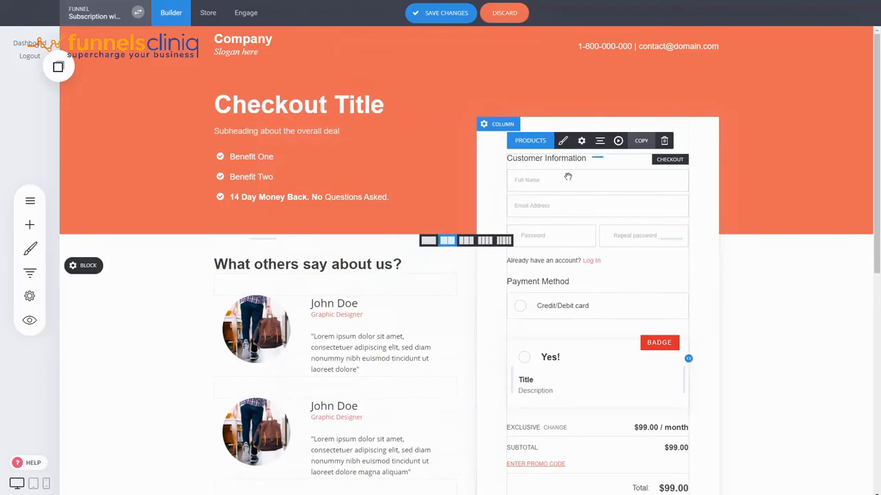
pyautogui.click(582, 141)
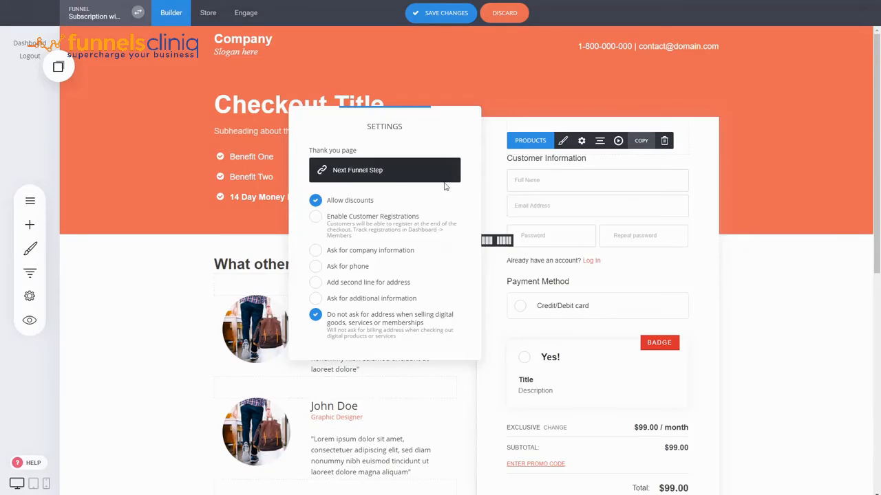
pyautogui.click(394, 172)
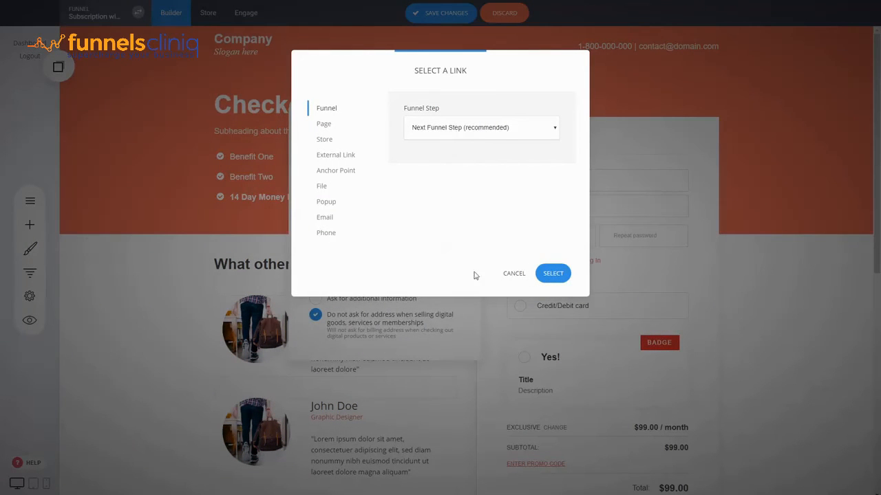
pyautogui.click(512, 274)
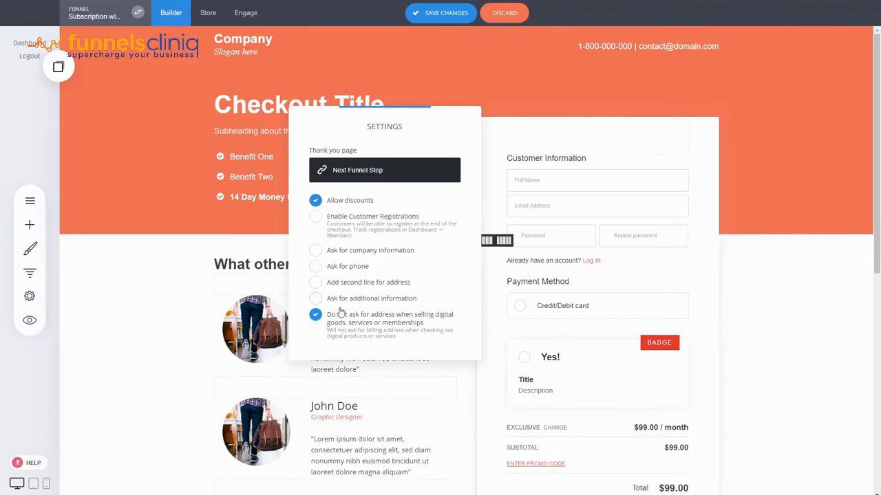
# - Try the checkout form without the option that skips the address for digital goods, re-enable it and close the settings
pyautogui.click(396, 321)
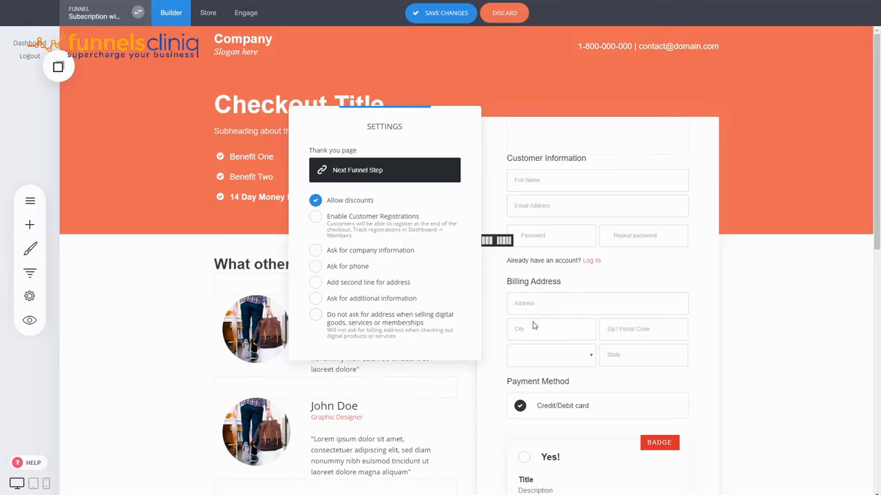
pyautogui.click(405, 326)
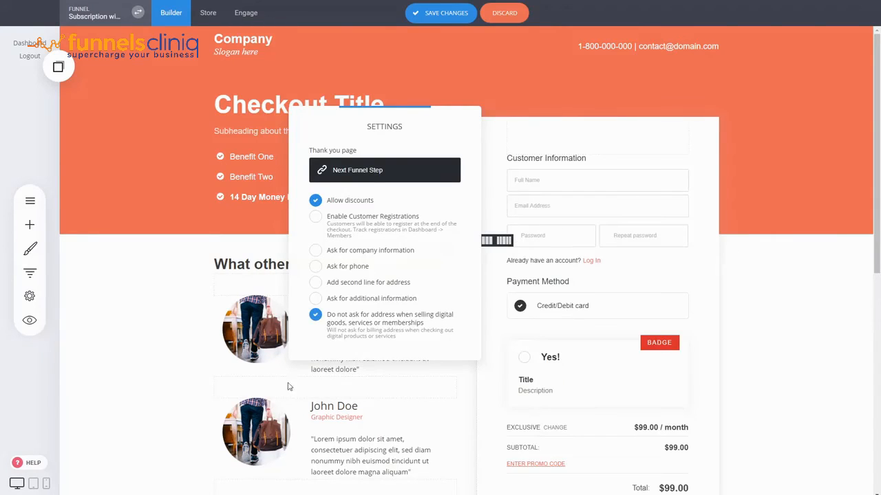
pyautogui.click(606, 307)
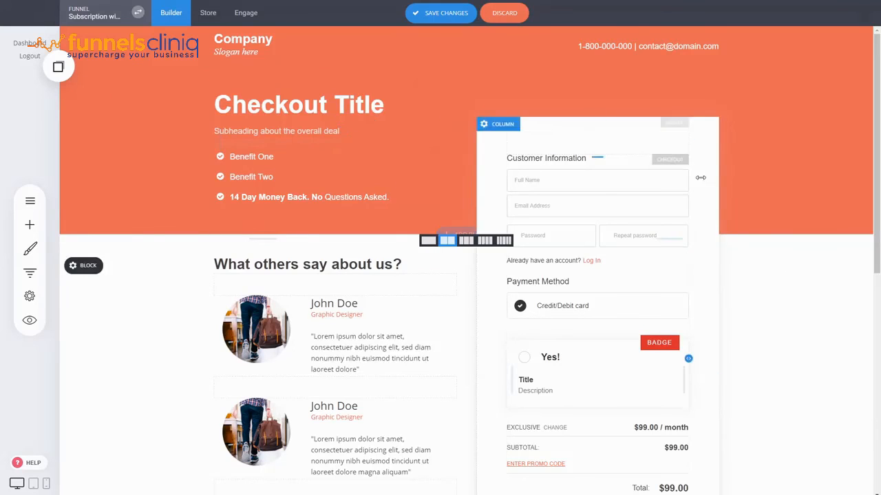
# - Save the Checkout page, slightly widen the testimonials column beside the checkout form, and save the page again
pyautogui.click(448, 15)
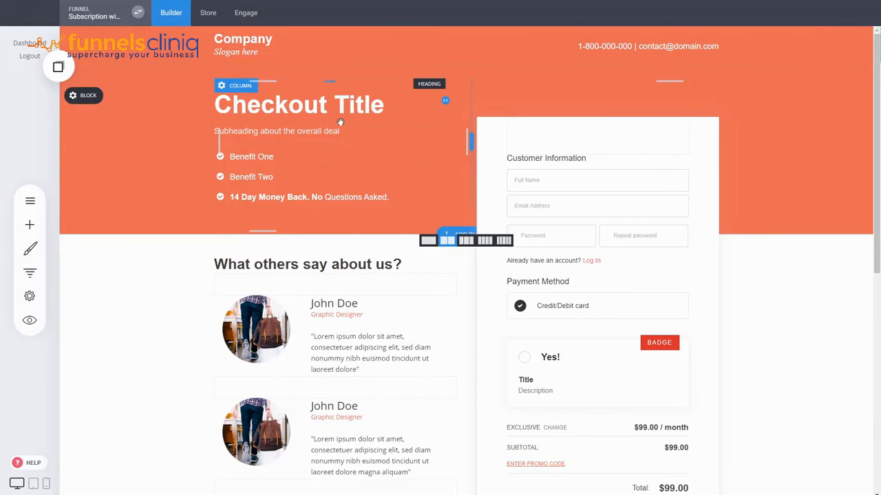
pyautogui.moveTo(476, 280); pyautogui.dragTo(489, 281)
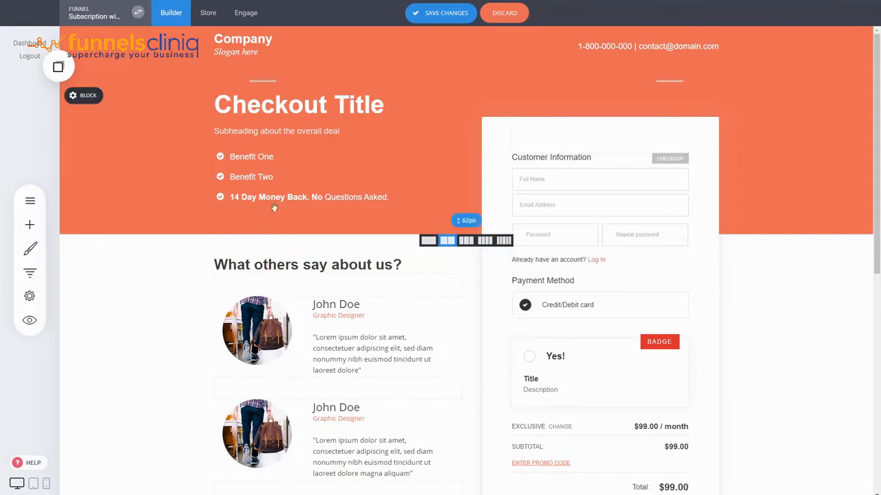
pyautogui.click(414, 15)
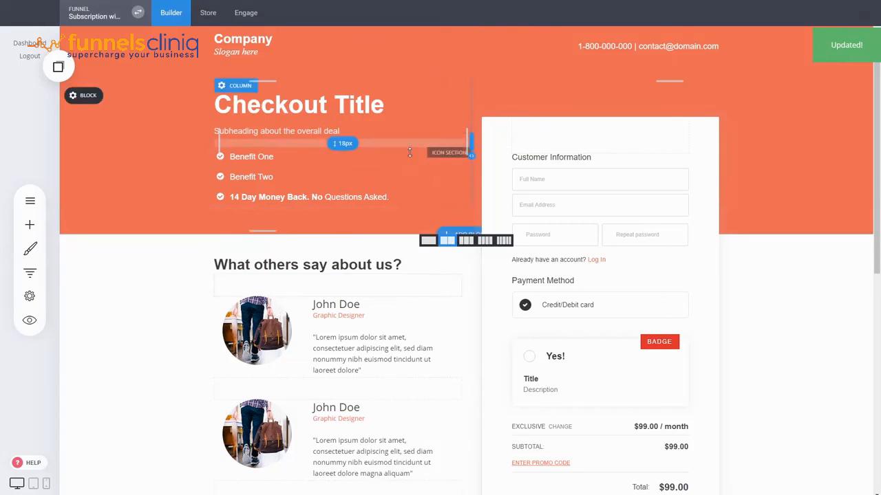
# - Browse the Checkout page templates for a new funnel step, preview the dark-header Checkout Title template, and close the gallery
pyautogui.click(31, 275)
pyautogui.click(234, 444)
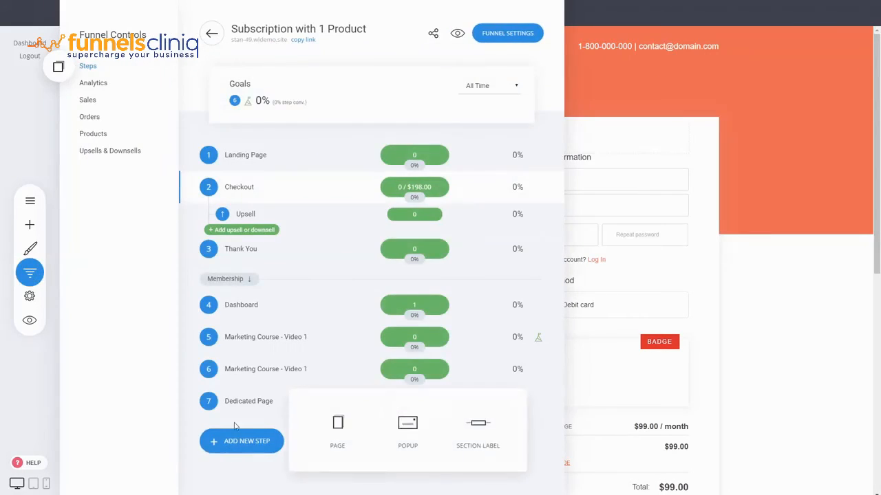
pyautogui.click(326, 450)
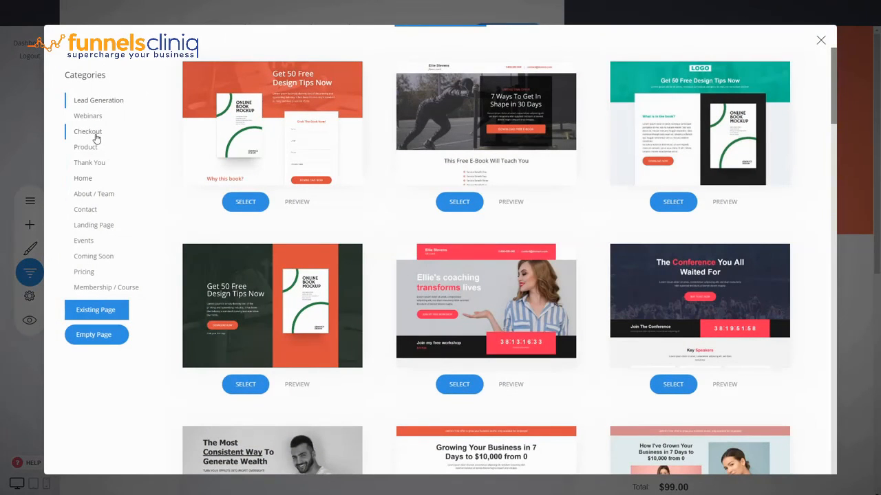
pyautogui.click(96, 136)
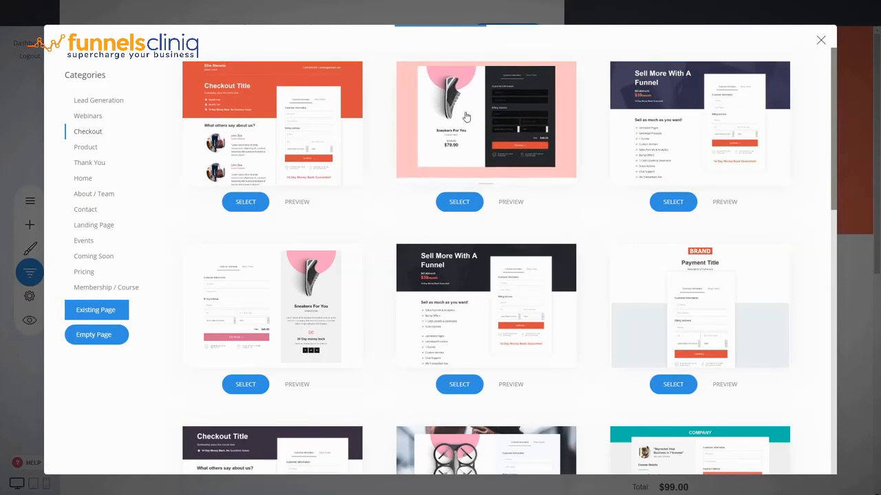
pyautogui.scroll(-3, 561, 244)
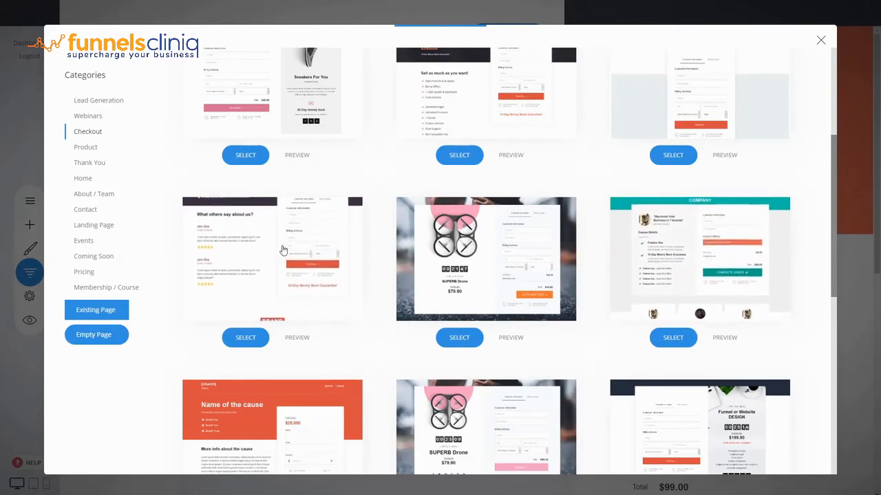
pyautogui.click(296, 338)
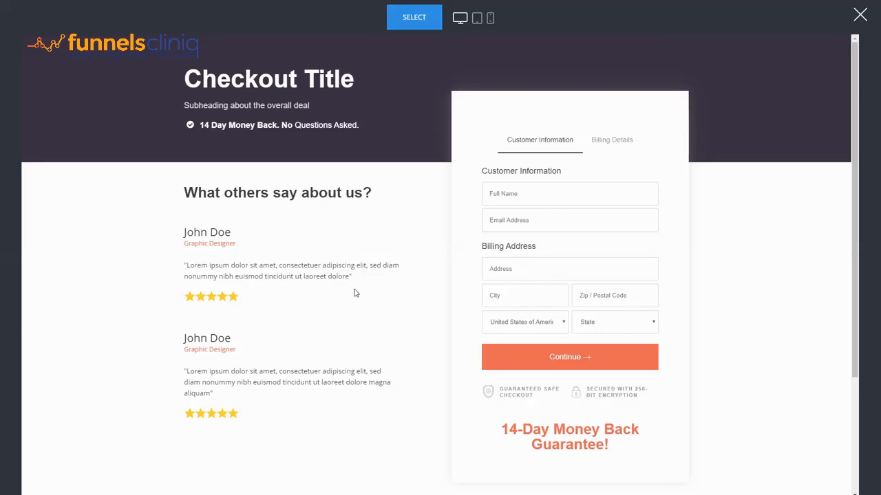
pyautogui.click(860, 16)
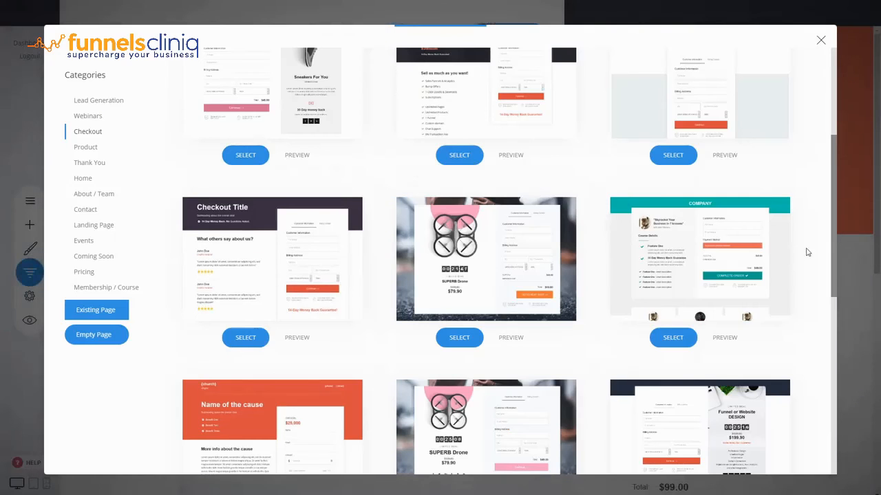
pyautogui.click(849, 205)
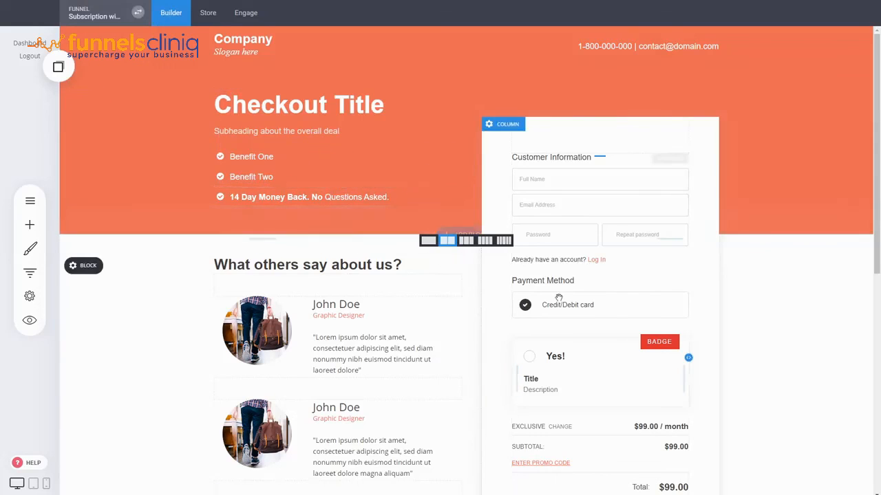
# - Review the Checkout page's testimonials, payment method, bump offer, order totals and money-back guarantee text
pyautogui.scroll(-2, 518, 289)
pyautogui.scroll(-2, 617, 306)
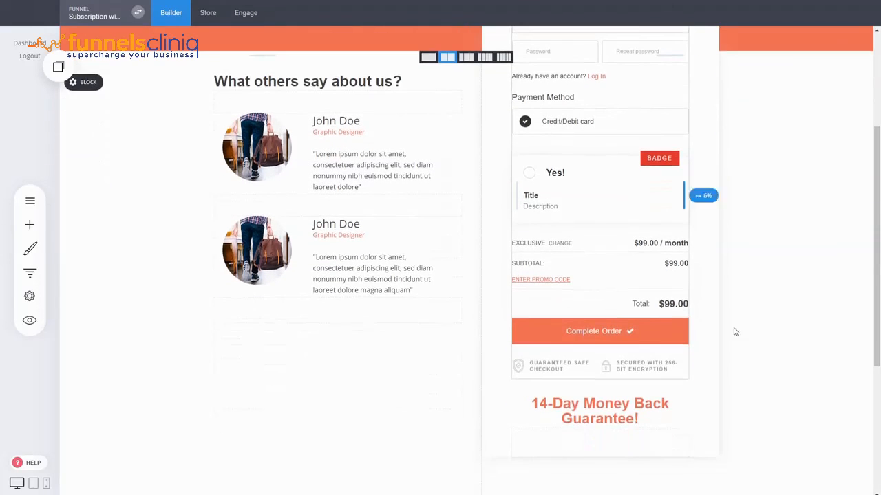
pyautogui.scroll(1, 795, 366)
pyautogui.scroll(3, 795, 366)
pyautogui.scroll(-3, 794, 365)
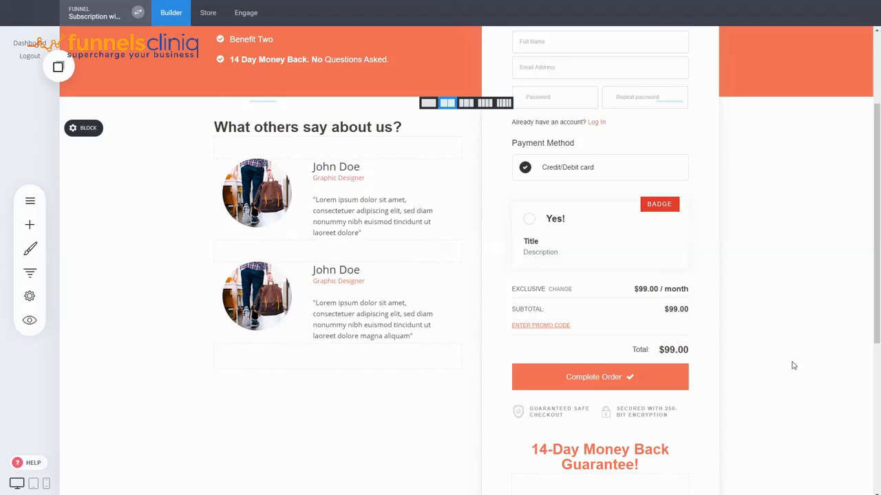
pyautogui.doubleClick(589, 449)
pyautogui.click(808, 344)
pyautogui.scroll(2, 781, 350)
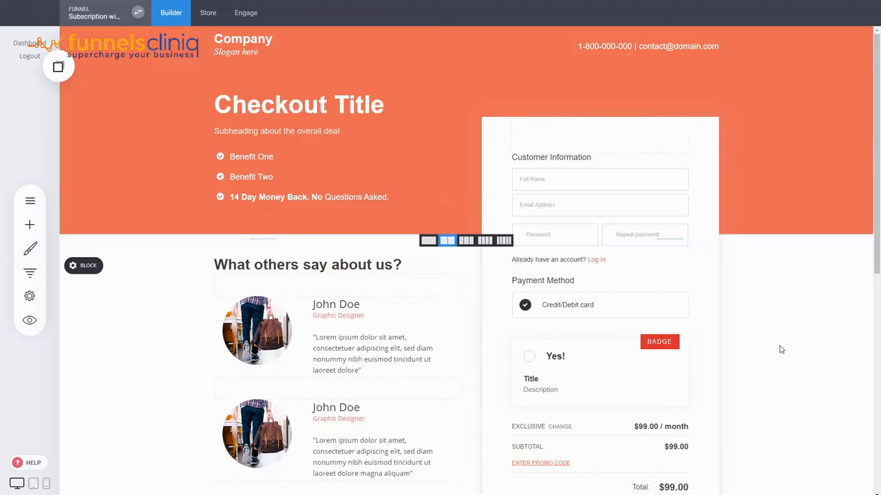
pyautogui.scroll(-1, 781, 350)
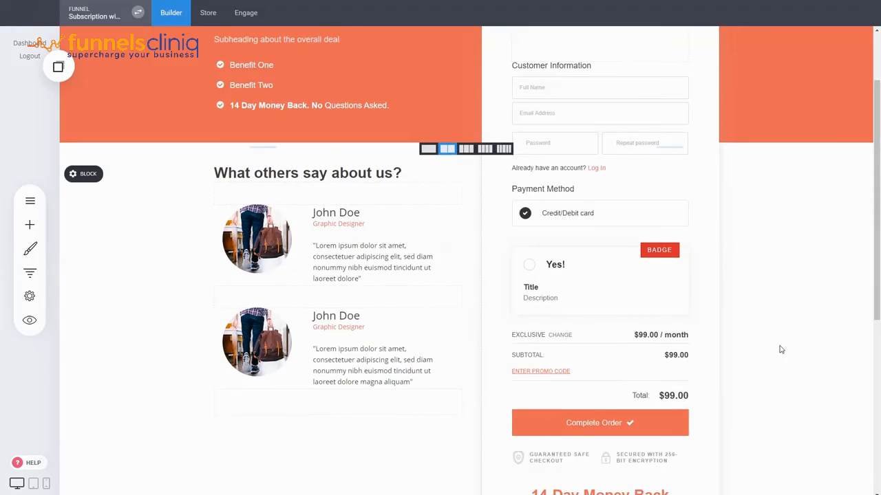
pyautogui.scroll(1, 781, 349)
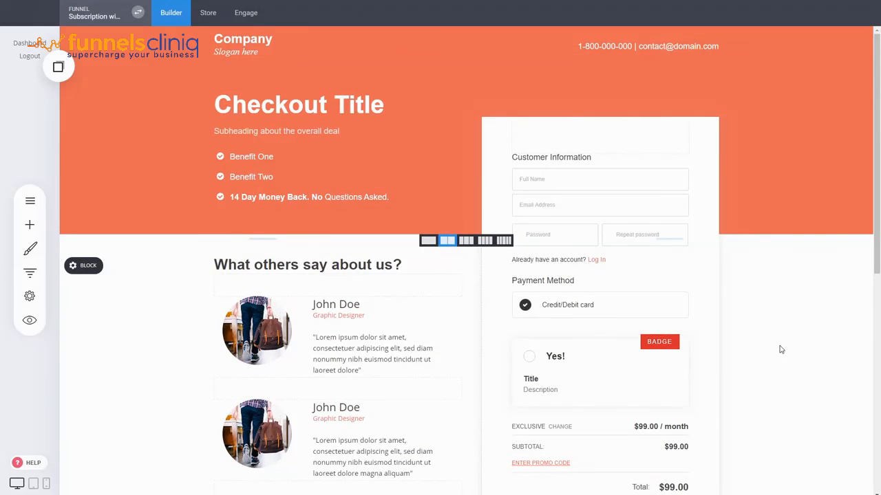